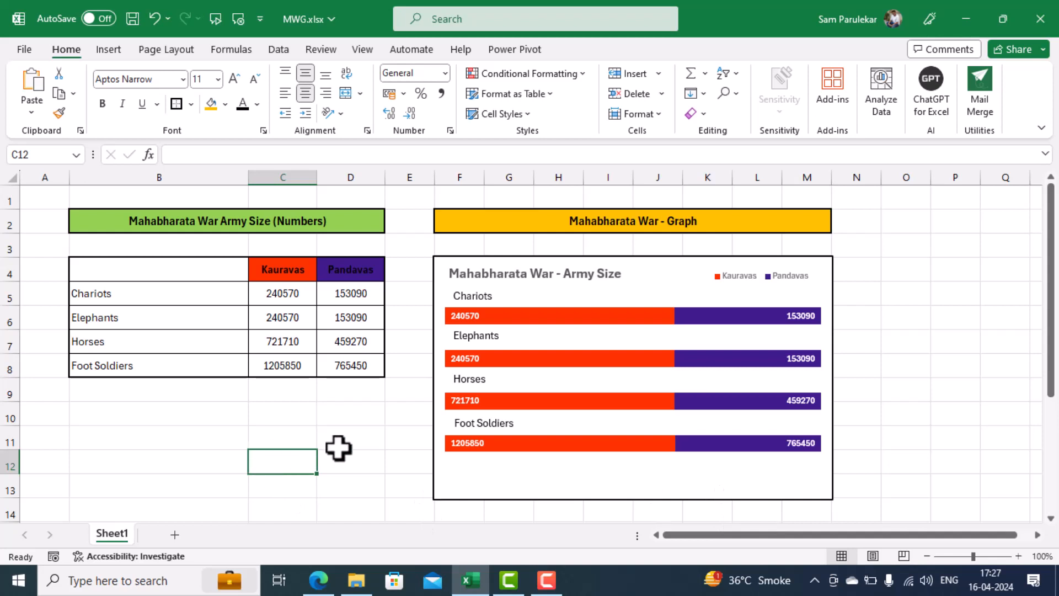
- Insert a 2-D 100% stacked bar chart from the army size table in B4:D8
{"action": "left_click_drag", "start_coordinate": [85, 272], "coordinate": [353, 369]}
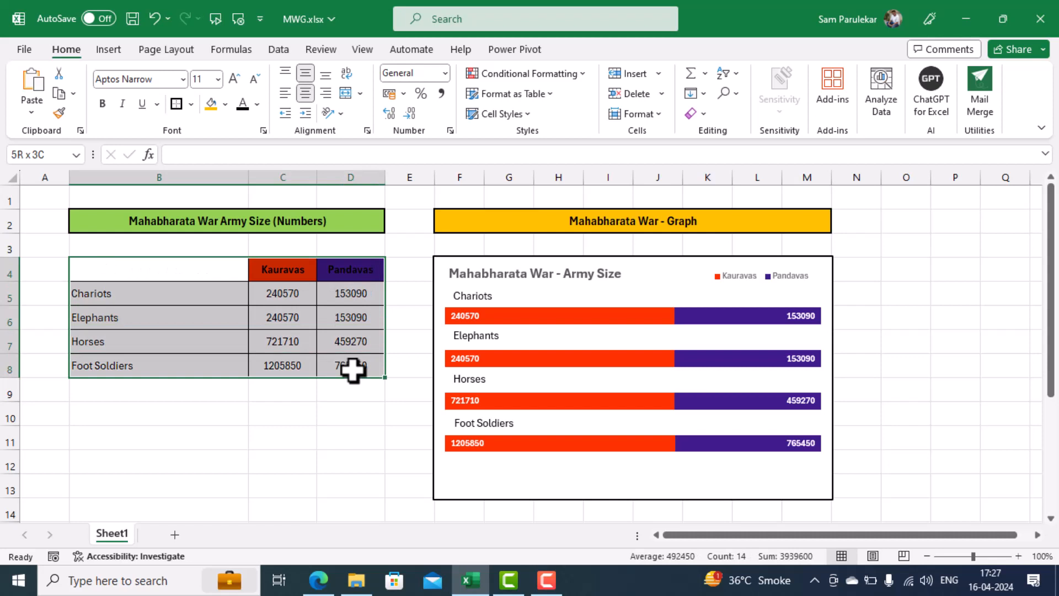
{"action": "left_click", "coordinate": [100, 51]}
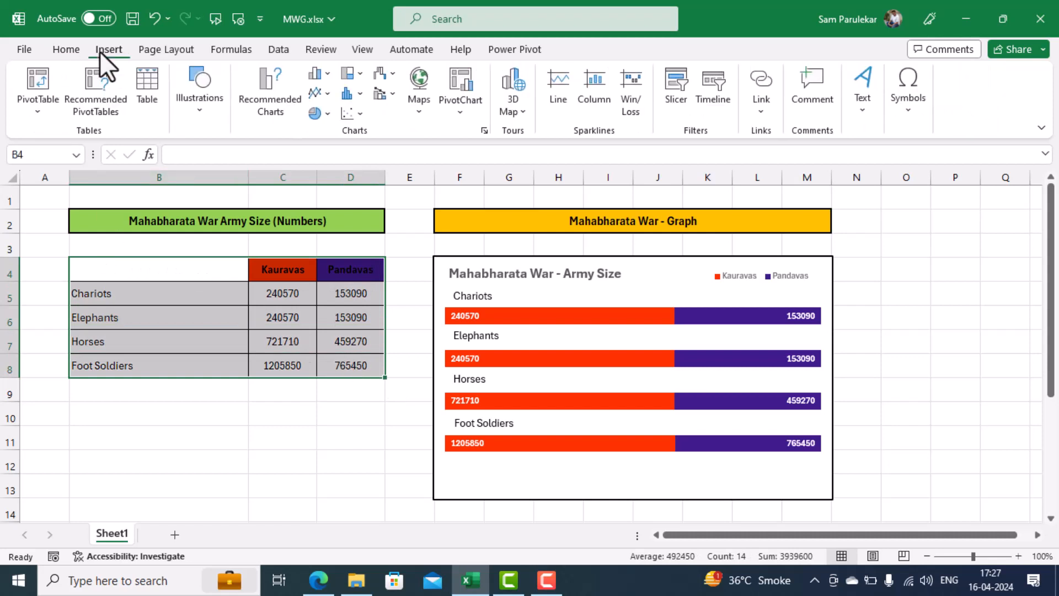
{"action": "left_click", "coordinate": [326, 74]}
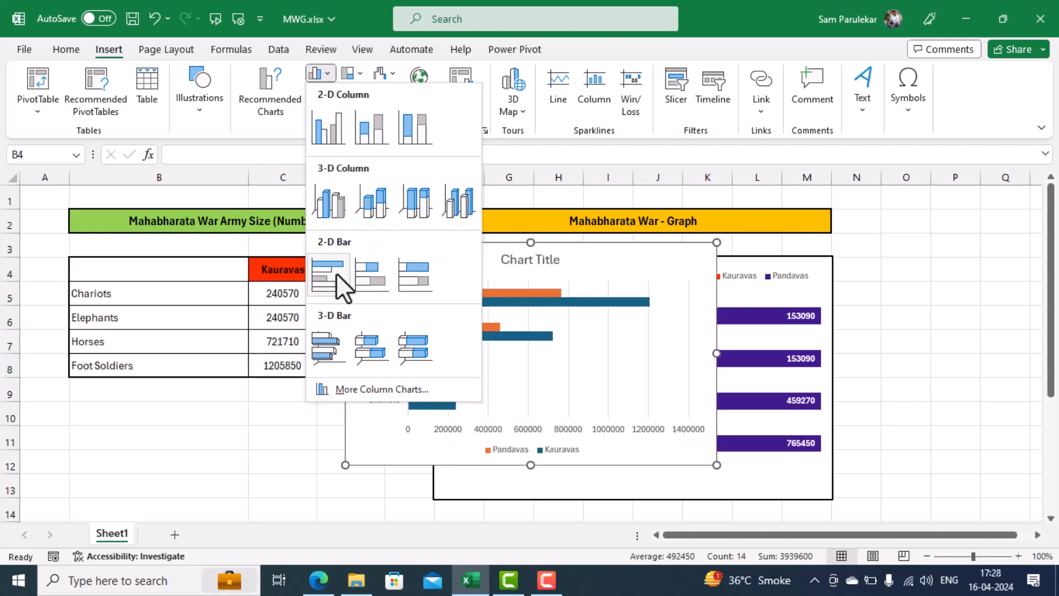
{"action": "left_click", "coordinate": [408, 275]}
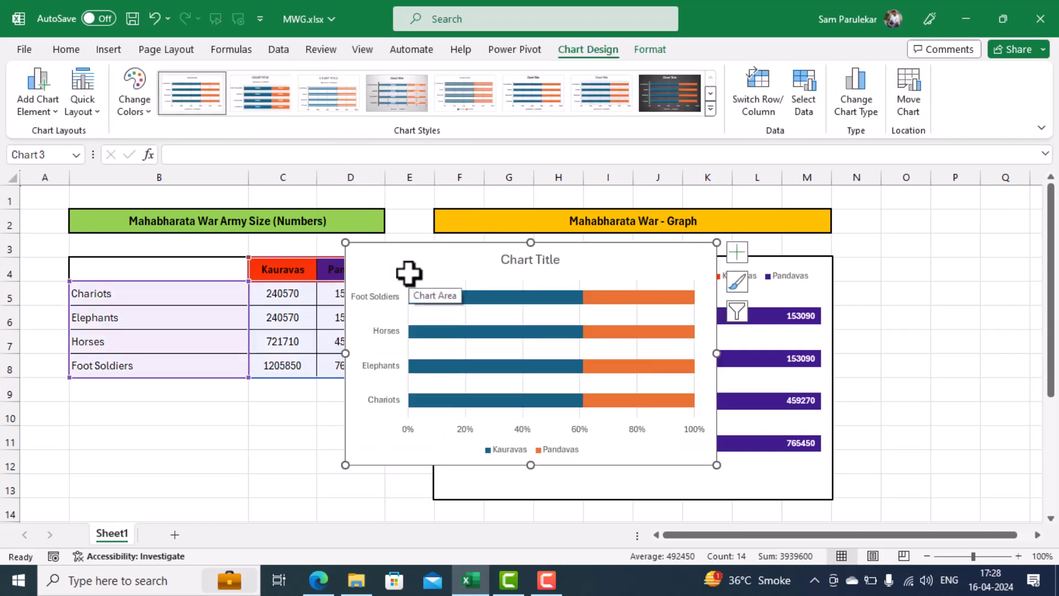
- Move the new chart into the empty cells beside the existing graph, with its upper corner near cell O4
{"action": "scroll", "coordinate": [408, 274], "scroll_direction": "down", "scroll_amount": 2}
{"action": "scroll", "coordinate": [408, 274], "scroll_direction": "up", "scroll_amount": 1}
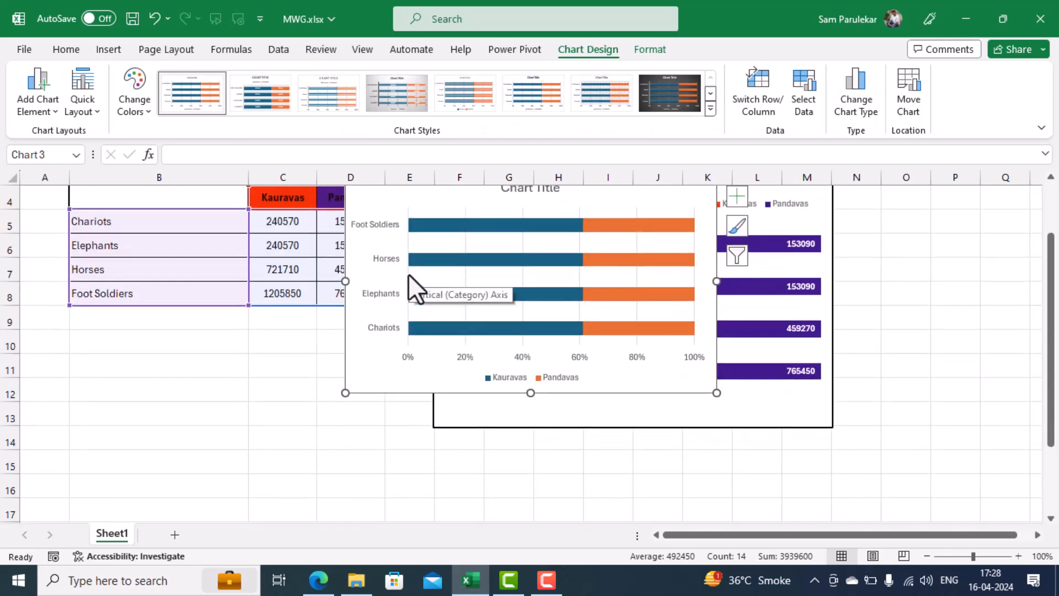
{"action": "left_click_drag", "start_coordinate": [383, 396], "coordinate": [864, 353]}
{"action": "scroll", "coordinate": [687, 408], "scroll_direction": "up", "scroll_amount": 2}
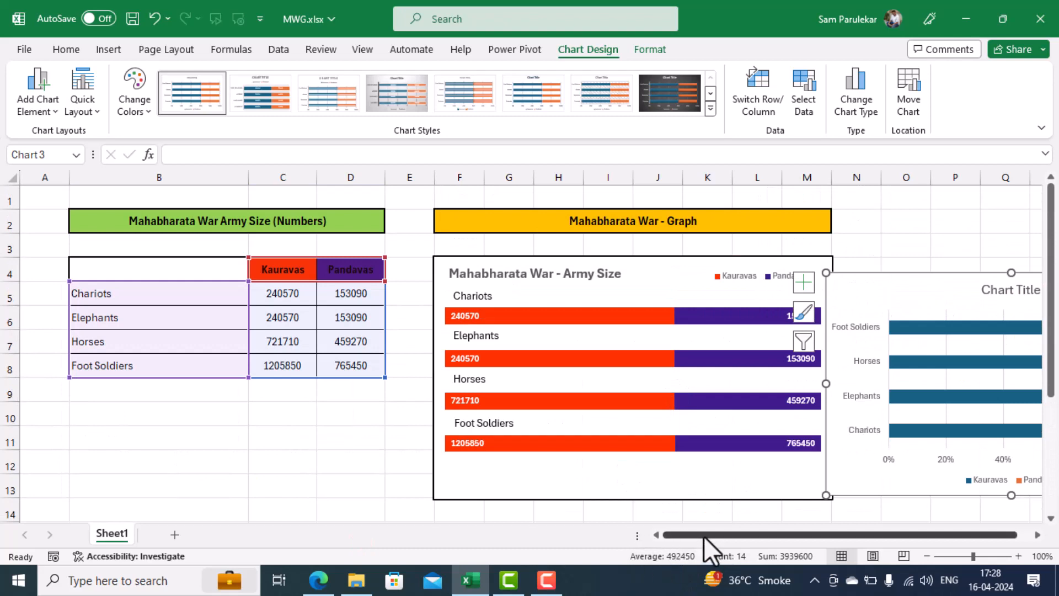
{"action": "left_click_drag", "start_coordinate": [703, 535], "coordinate": [955, 538]}
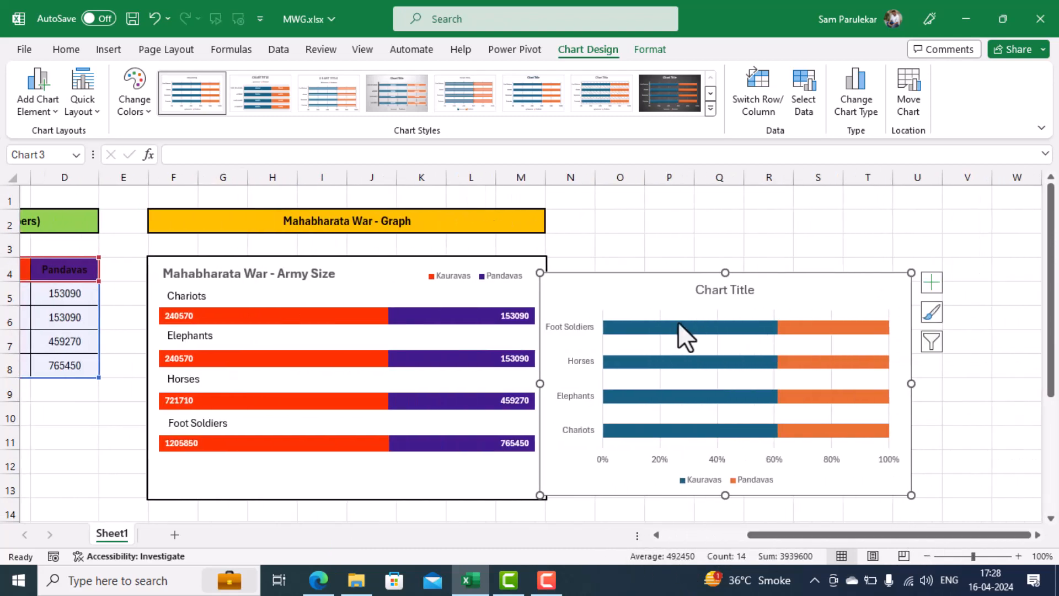
{"action": "mouse_move", "coordinate": [676, 279]}
{"action": "left_mouse_down"}
{"action": "mouse_move", "coordinate": [717, 250]}
{"action": "mouse_move", "coordinate": [733, 253]}
{"action": "mouse_move", "coordinate": [726, 259]}
{"action": "left_mouse_up"}
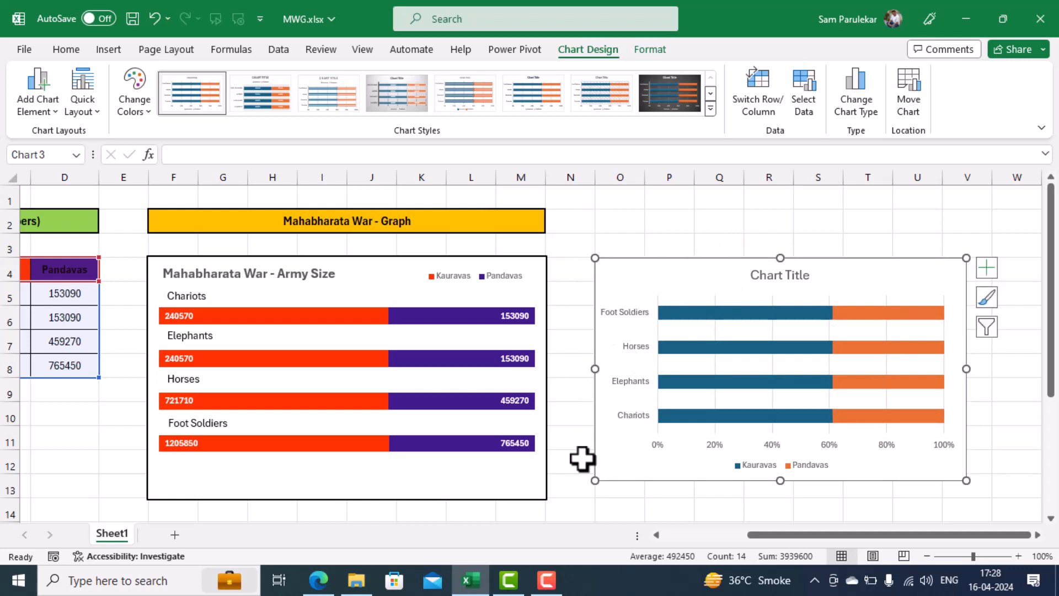
- Set the new chart's vertical category axis to show categories in reverse order
{"action": "left_click", "coordinate": [638, 312]}
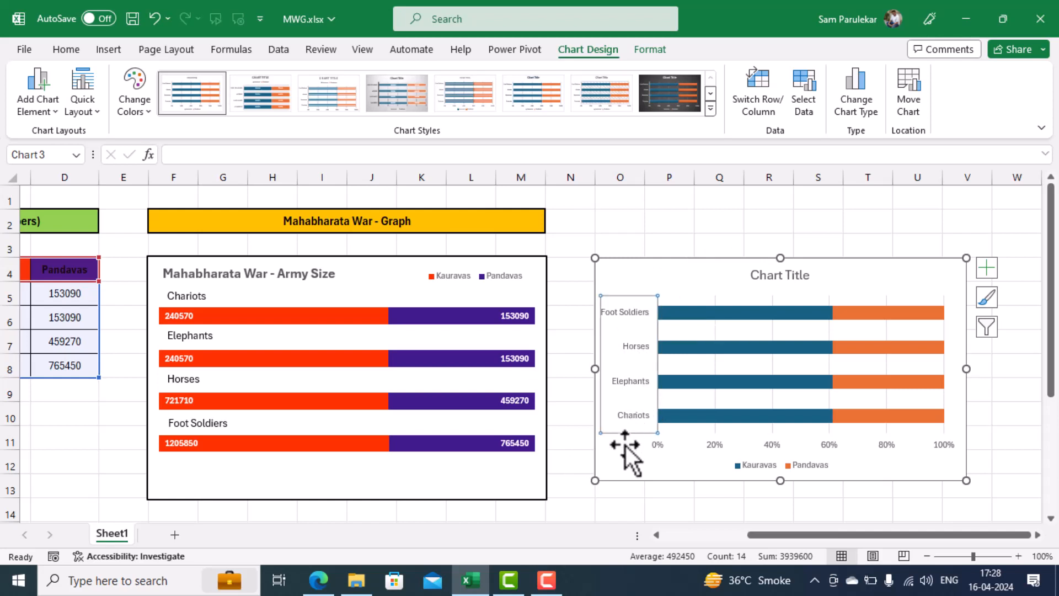
{"action": "right_click", "coordinate": [640, 296]}
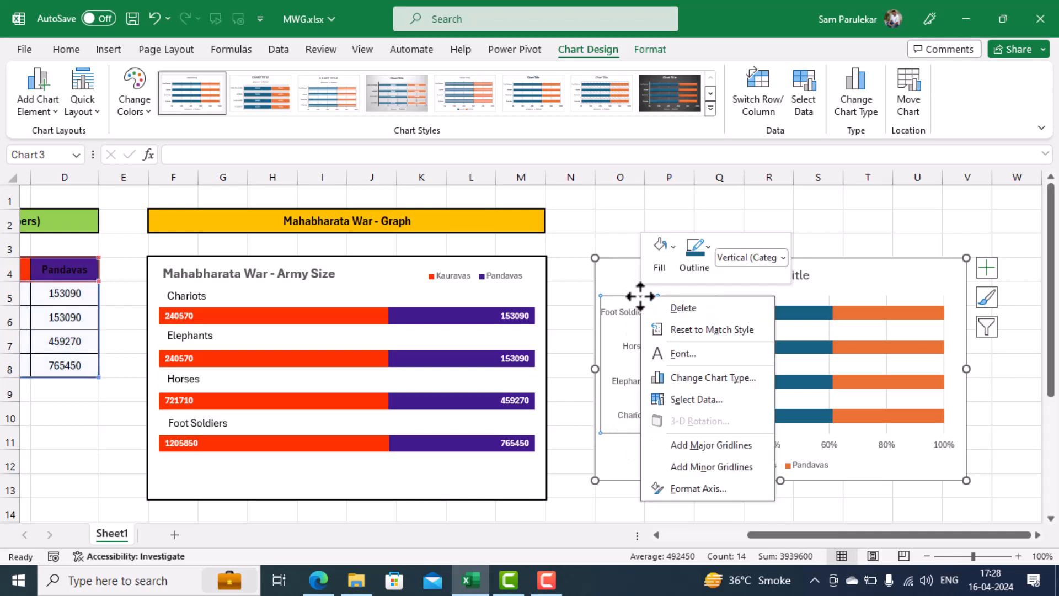
{"action": "left_click", "coordinate": [696, 488]}
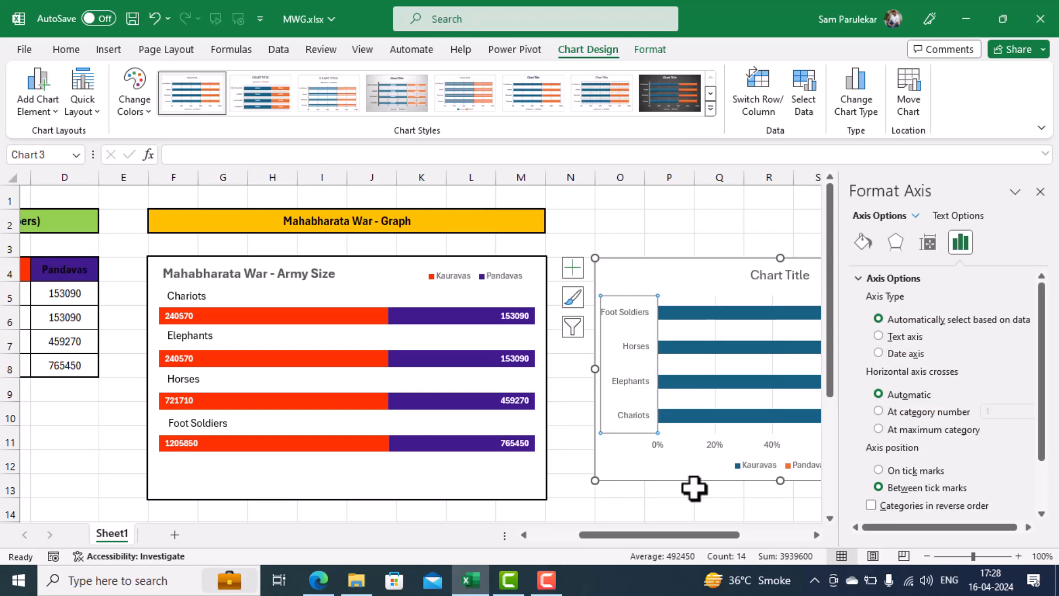
{"action": "left_click", "coordinate": [872, 506]}
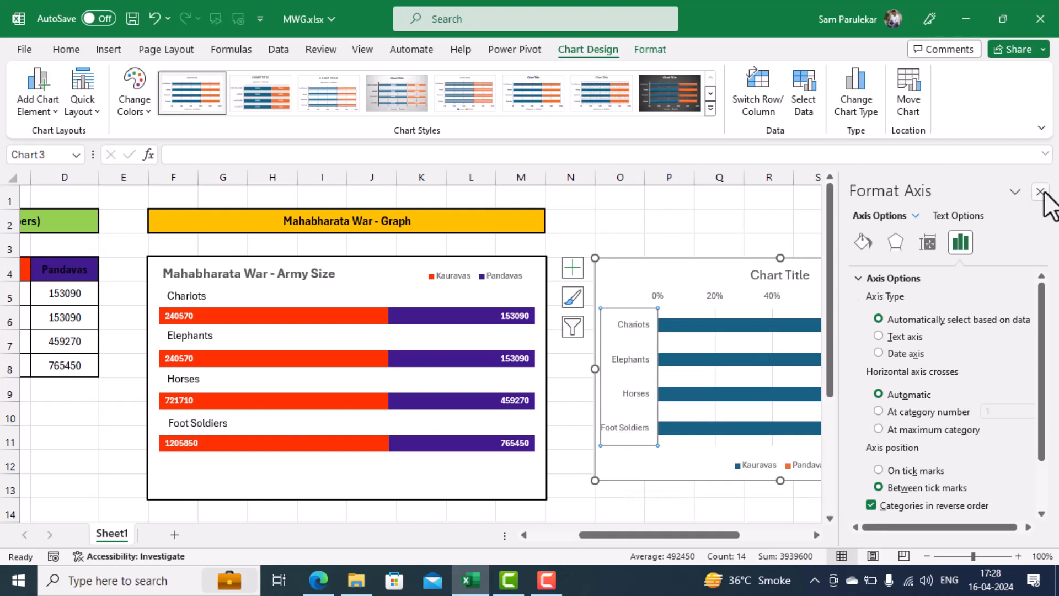
- Delete the horizontal percentage axis from the new chart
{"action": "left_click_drag", "start_coordinate": [697, 536], "coordinate": [763, 531]}
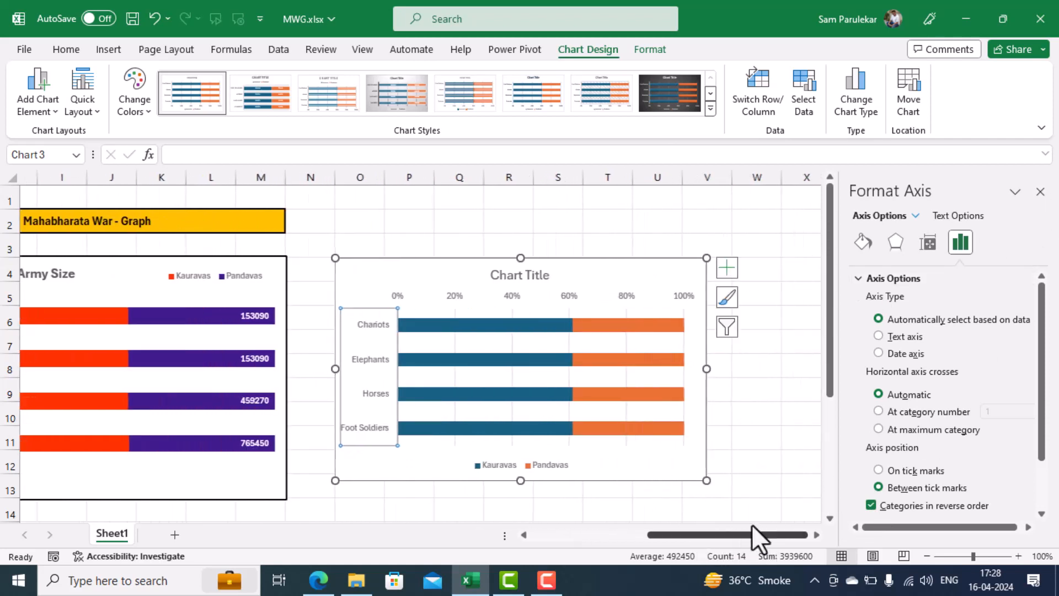
{"action": "left_click", "coordinate": [628, 294]}
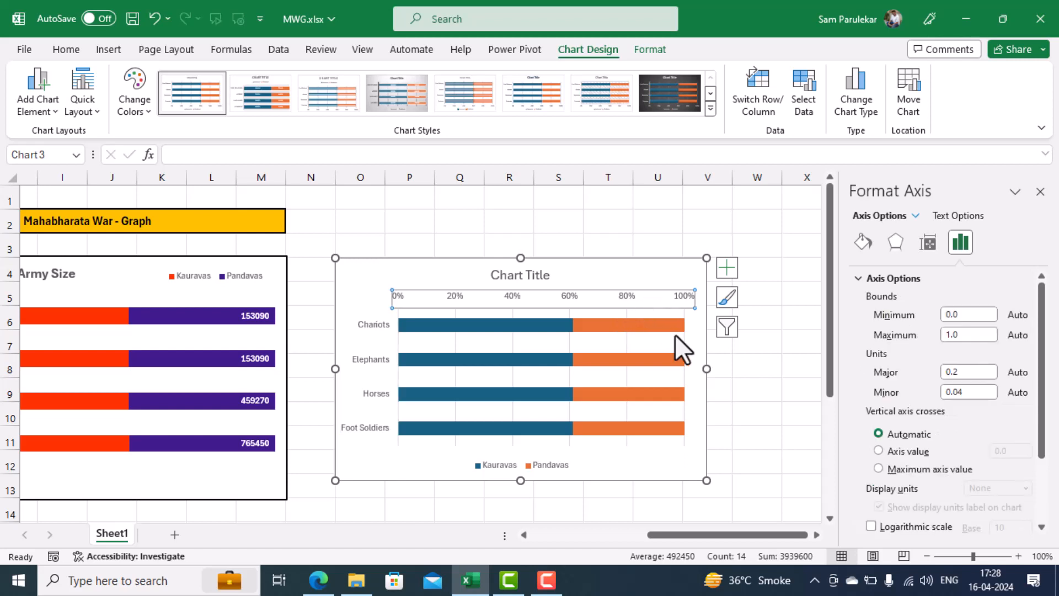
{"action": "key", "text": "Delete"}
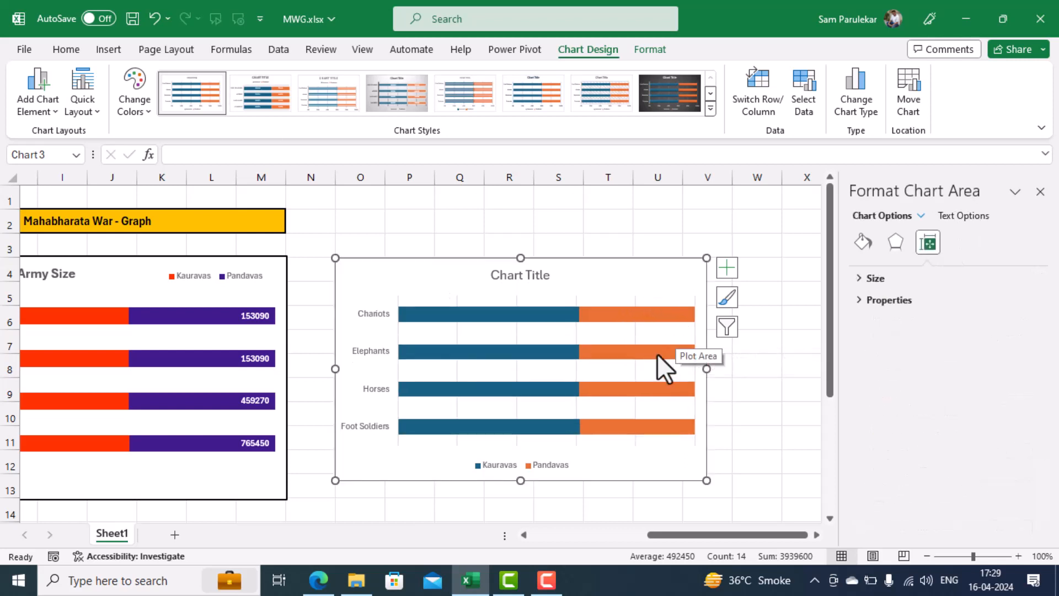
- Move the legend to the chart's upper right corner and the chart title to its upper left corner
{"action": "left_click", "coordinate": [543, 462]}
{"action": "left_click_drag", "start_coordinate": [546, 459], "coordinate": [656, 273]}
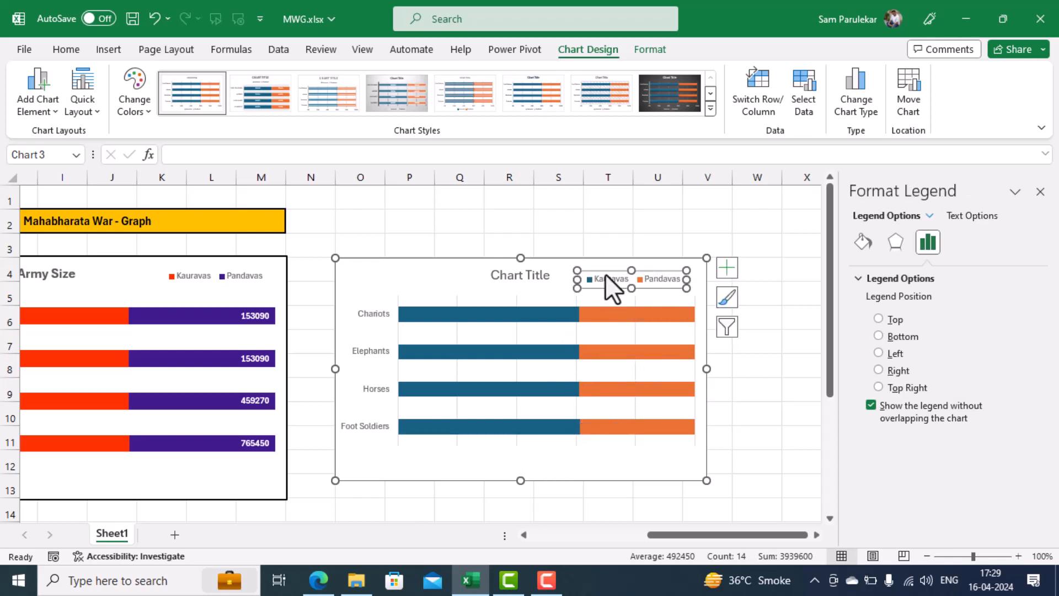
{"action": "left_click", "coordinate": [528, 277]}
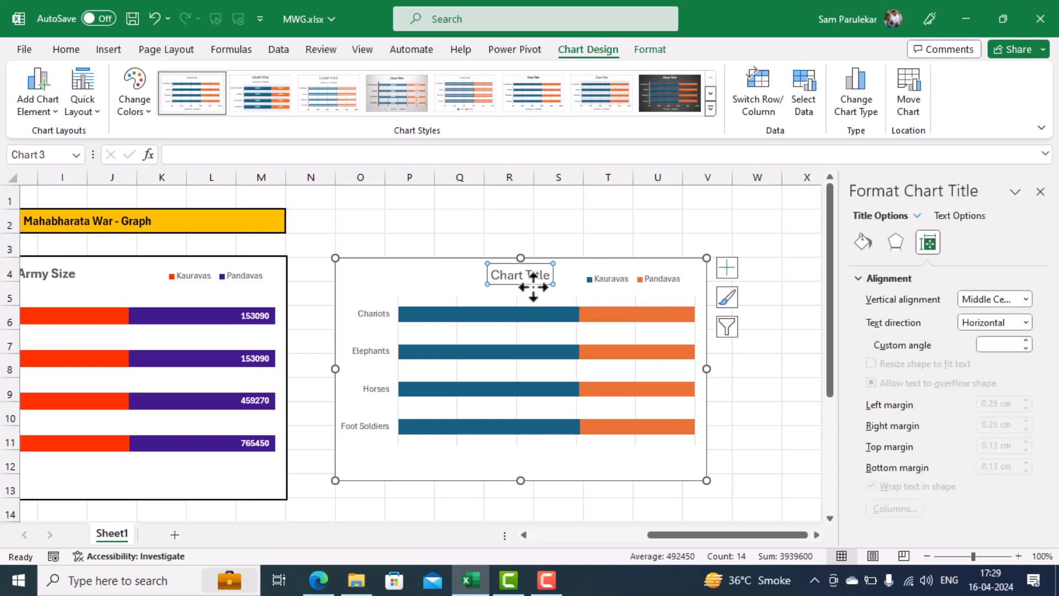
{"action": "left_click_drag", "start_coordinate": [534, 288], "coordinate": [397, 289]}
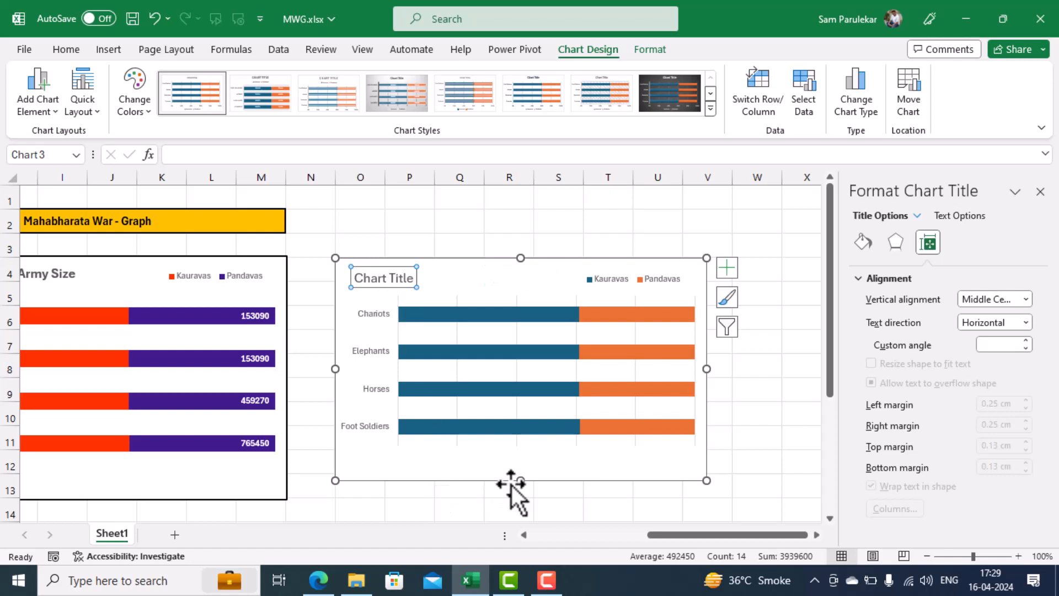
- Make the new chart slightly taller and wider, and delete its vertical major gridlines
{"action": "left_click_drag", "start_coordinate": [522, 481], "coordinate": [521, 502]}
{"action": "left_click_drag", "start_coordinate": [707, 380], "coordinate": [750, 381]}
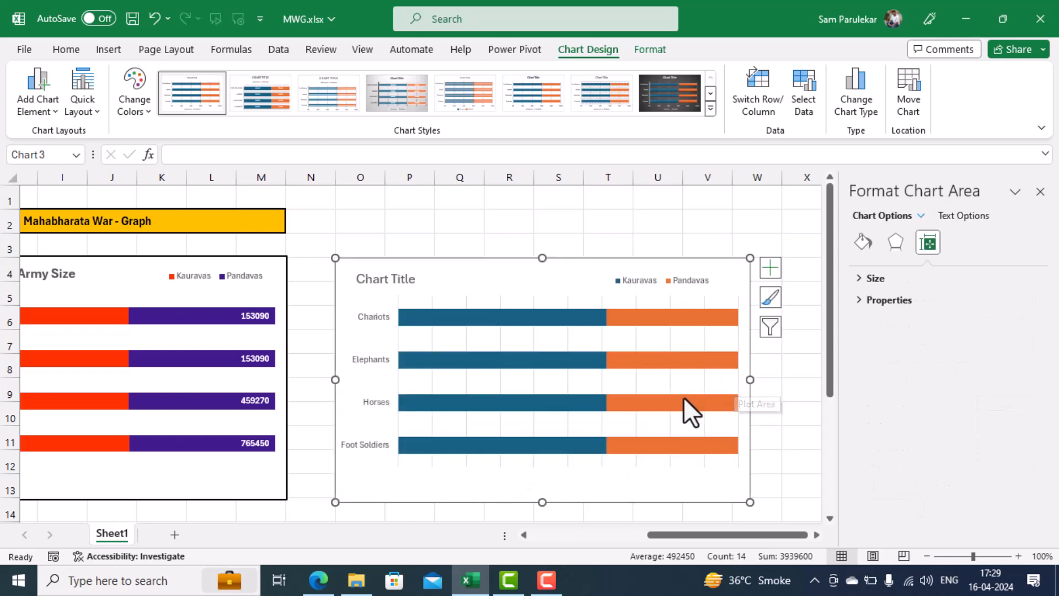
{"action": "left_click", "coordinate": [523, 534]}
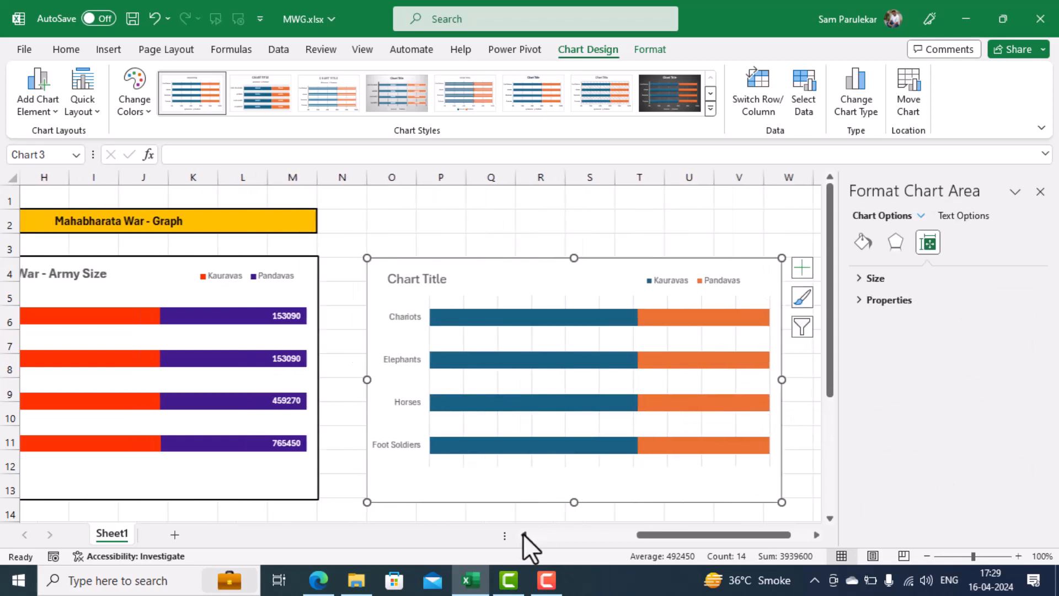
{"action": "left_click", "coordinate": [523, 534]}
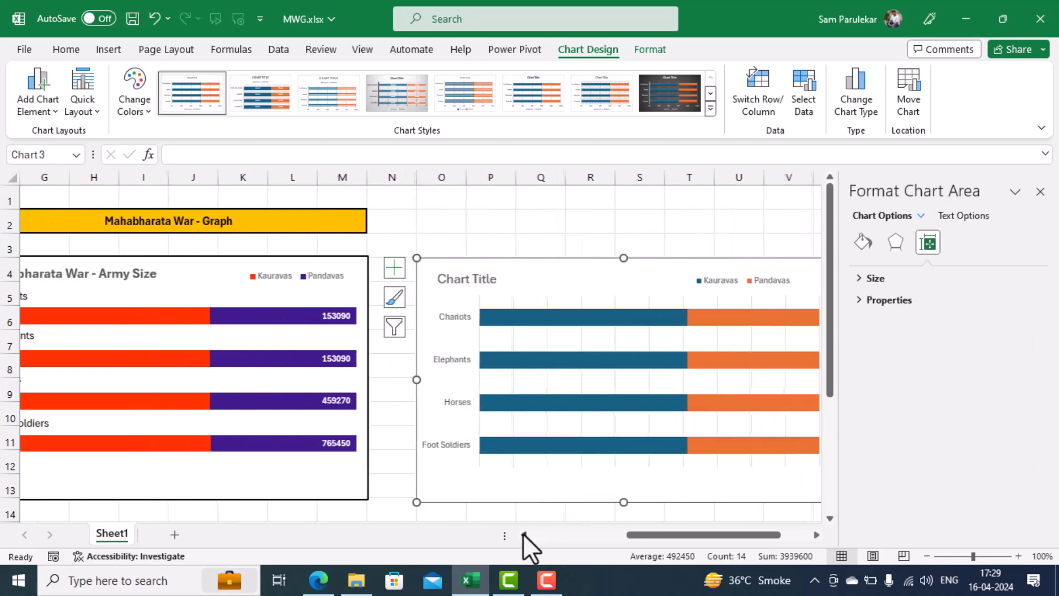
{"action": "left_click", "coordinate": [514, 300]}
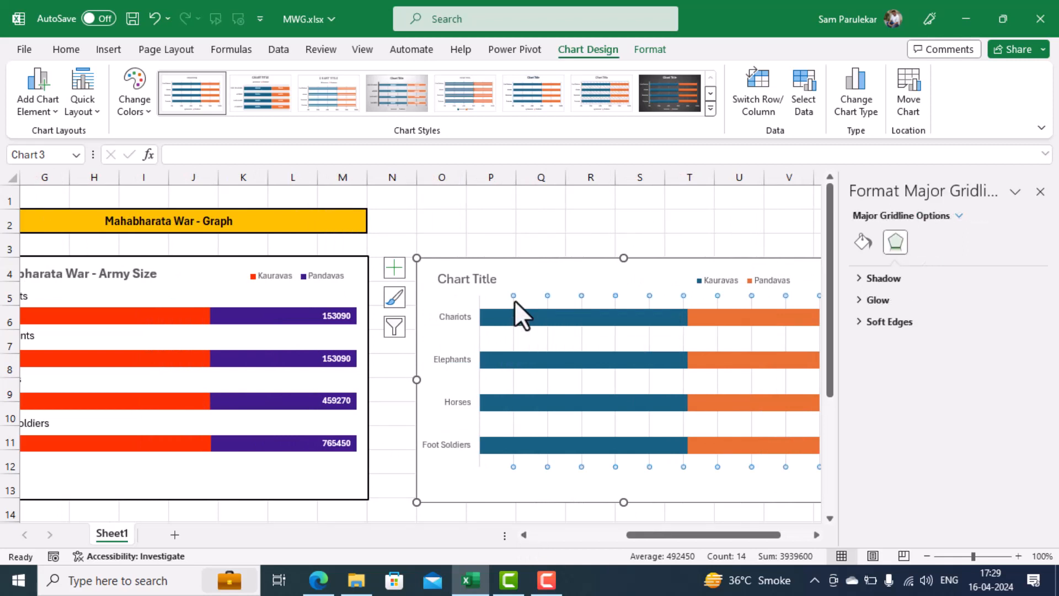
{"action": "key", "text": "Delete"}
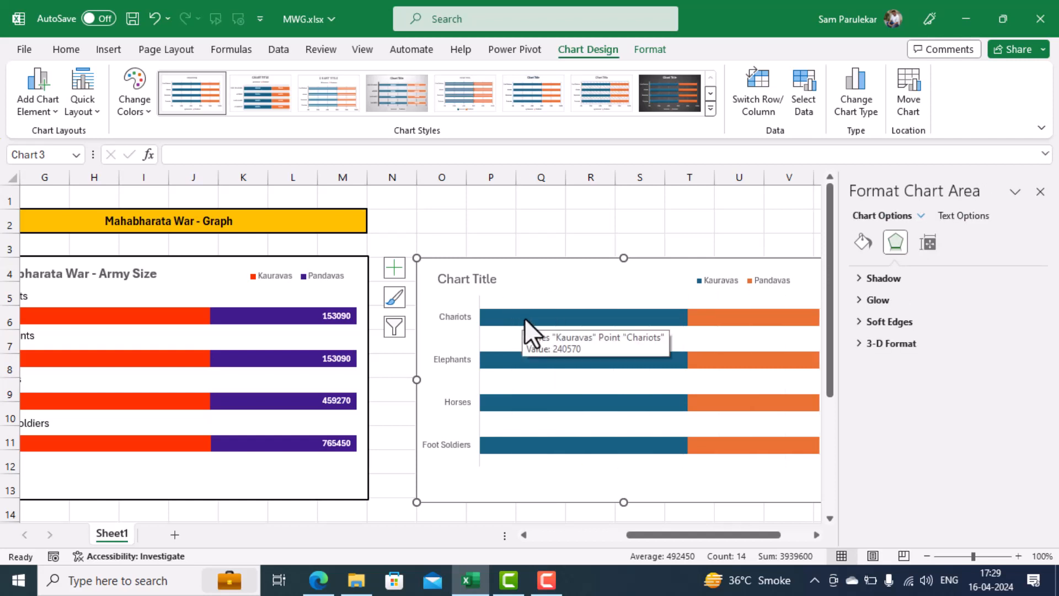
- Fill the Kauravas series bars with the recently used orange-red color
{"action": "left_click", "coordinate": [525, 318]}
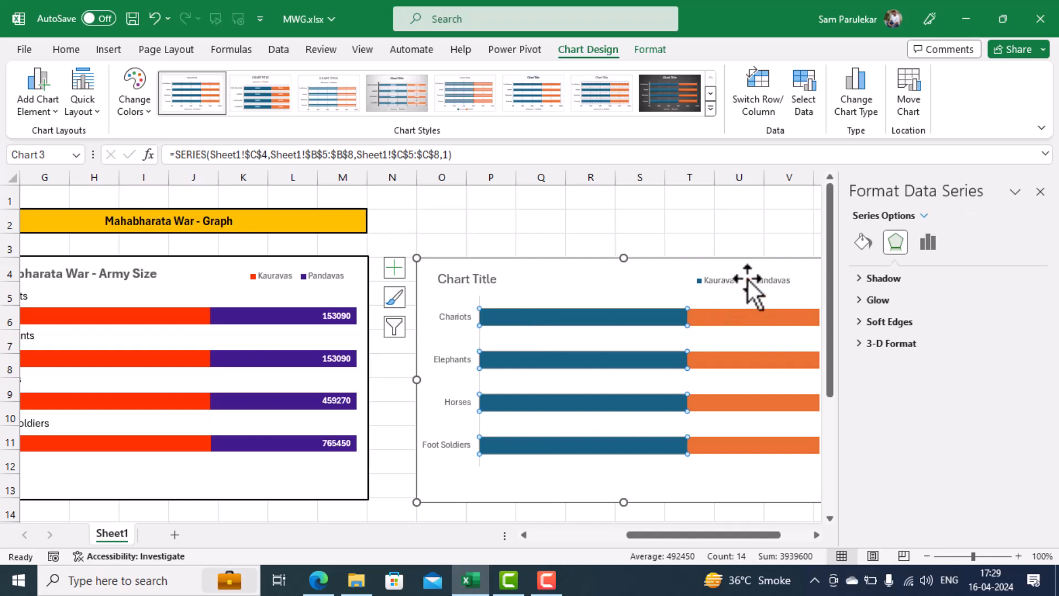
{"action": "left_click", "coordinate": [864, 242]}
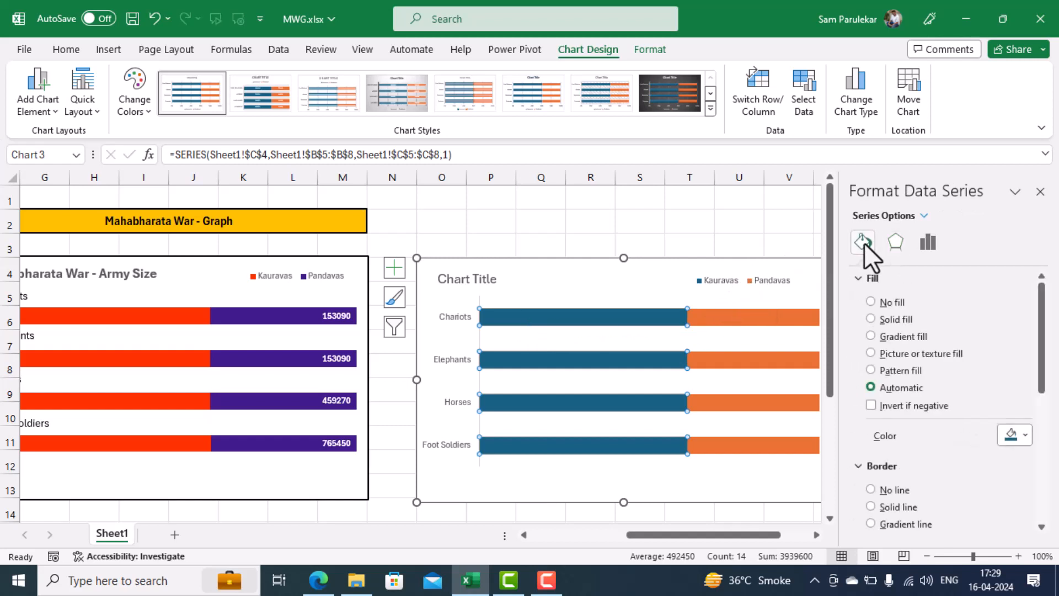
{"action": "left_click", "coordinate": [1027, 436]}
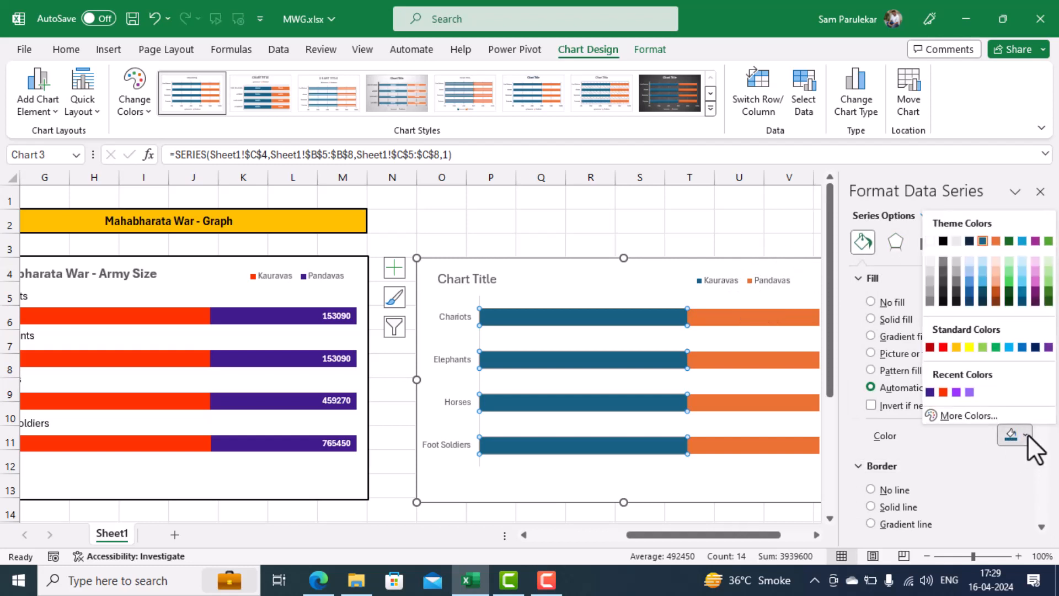
{"action": "left_click", "coordinate": [947, 390]}
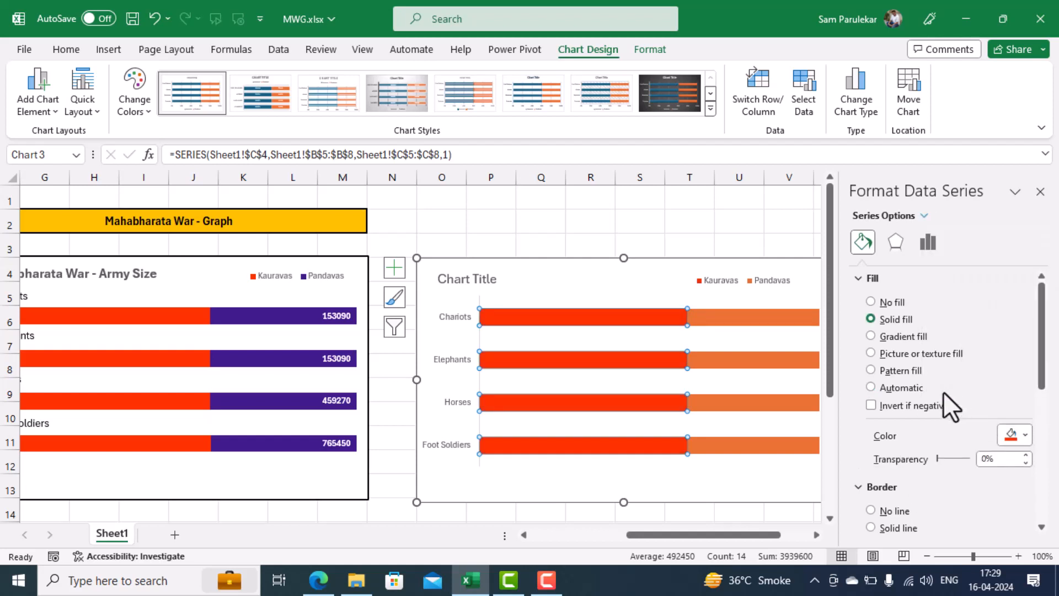
- Fill the Pandavas series bars with the recently used dark purple, matching the existing graph
{"action": "left_click", "coordinate": [737, 323]}
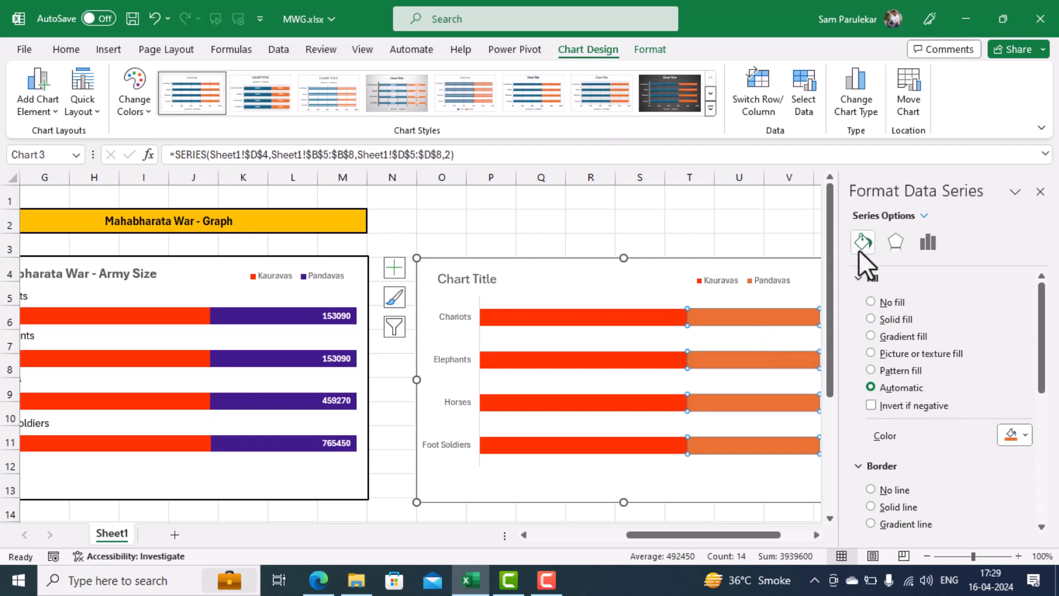
{"action": "left_click", "coordinate": [1027, 441]}
{"action": "left_click", "coordinate": [957, 391]}
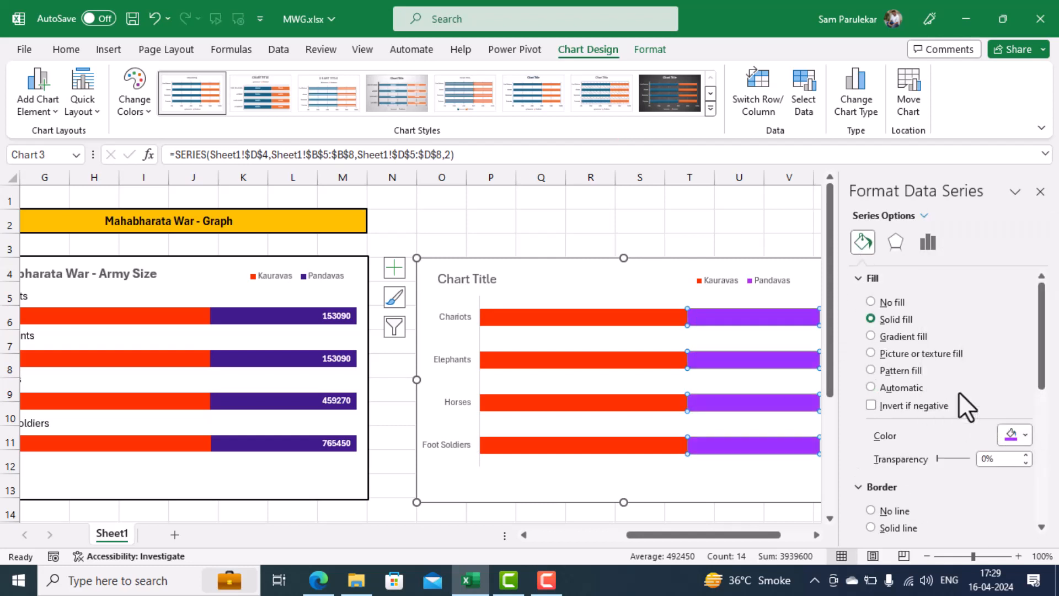
{"action": "left_click", "coordinate": [1024, 436]}
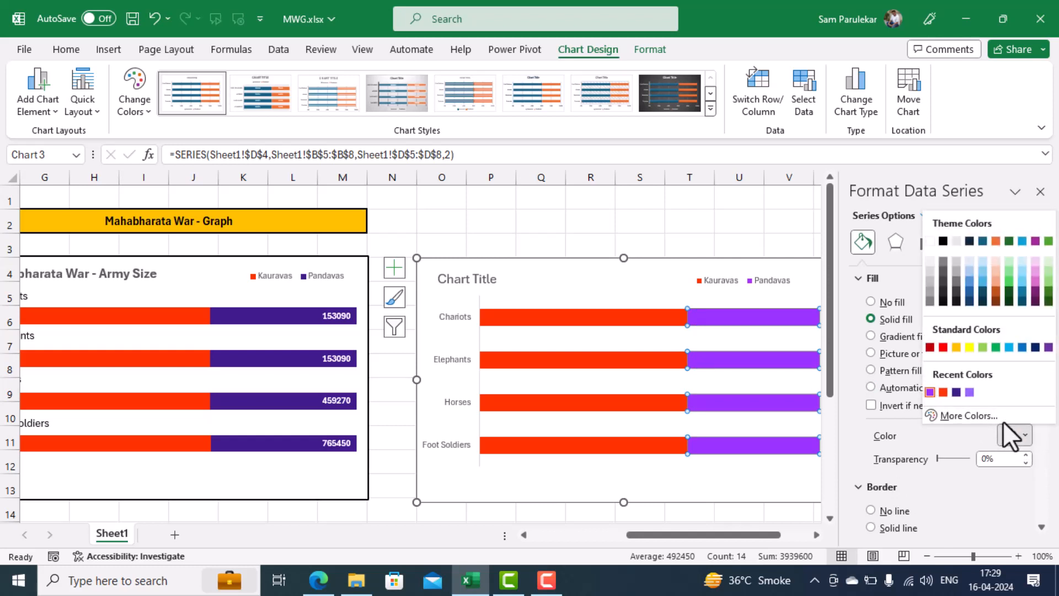
{"action": "left_click", "coordinate": [956, 392]}
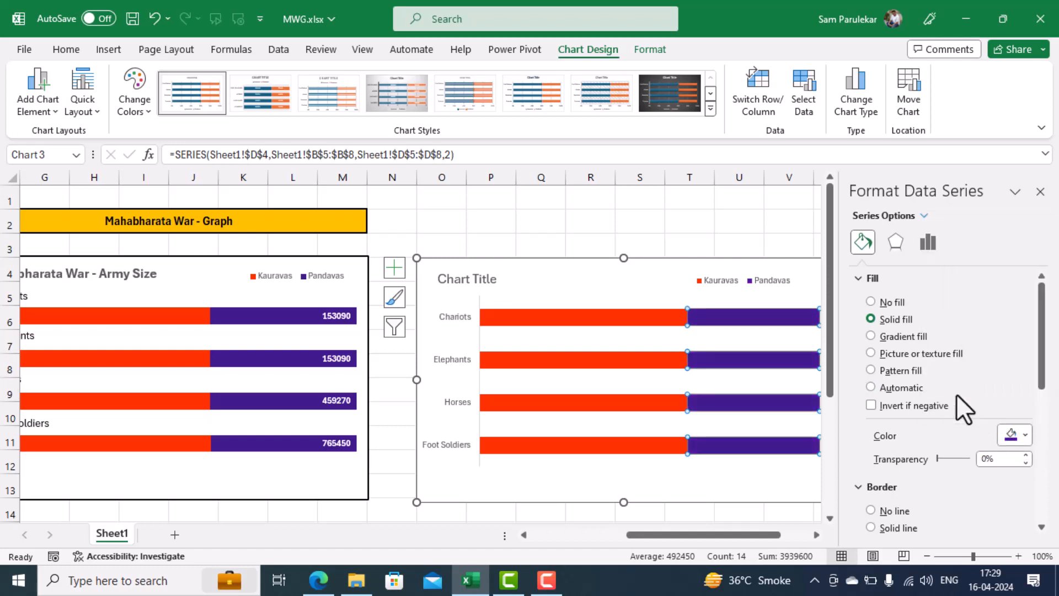
- Add data labels to the Pandavas series, close the formatting pane and deselect the chart
{"action": "mouse_move", "coordinate": [599, 320]}
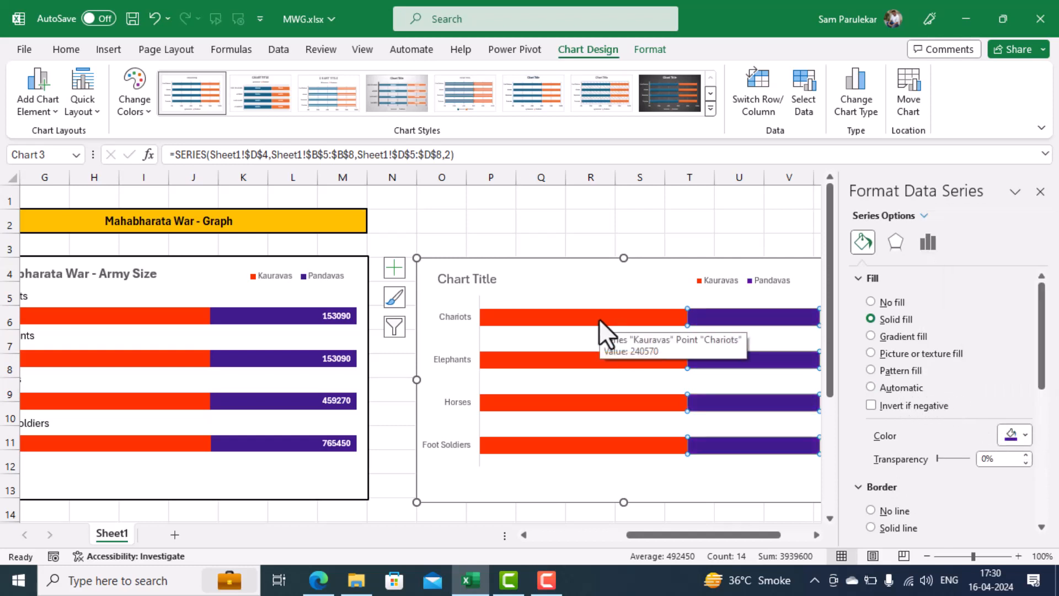
{"action": "right_click", "coordinate": [773, 318]}
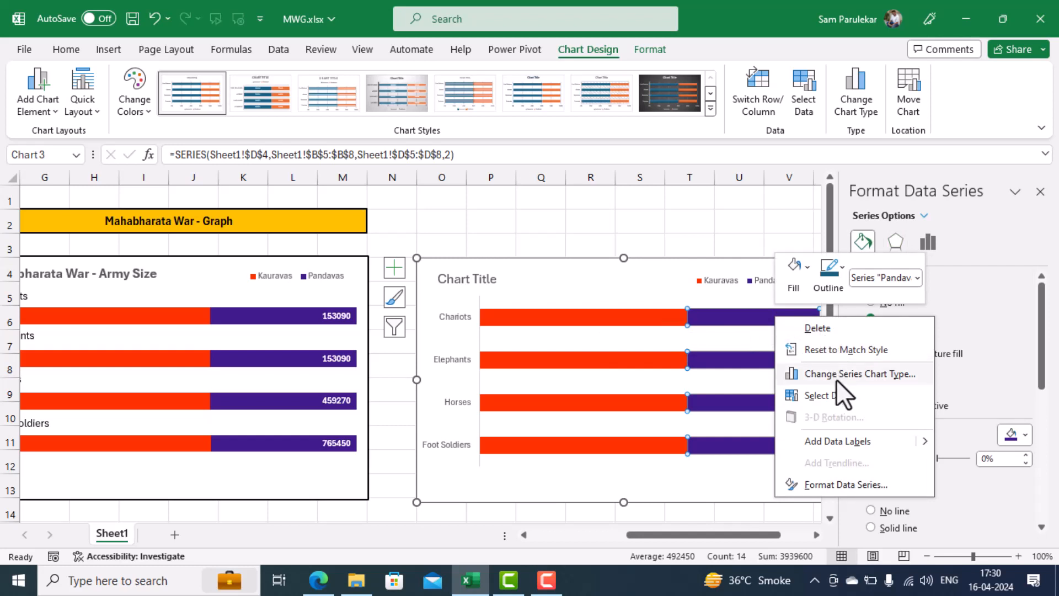
{"action": "left_click", "coordinate": [864, 442]}
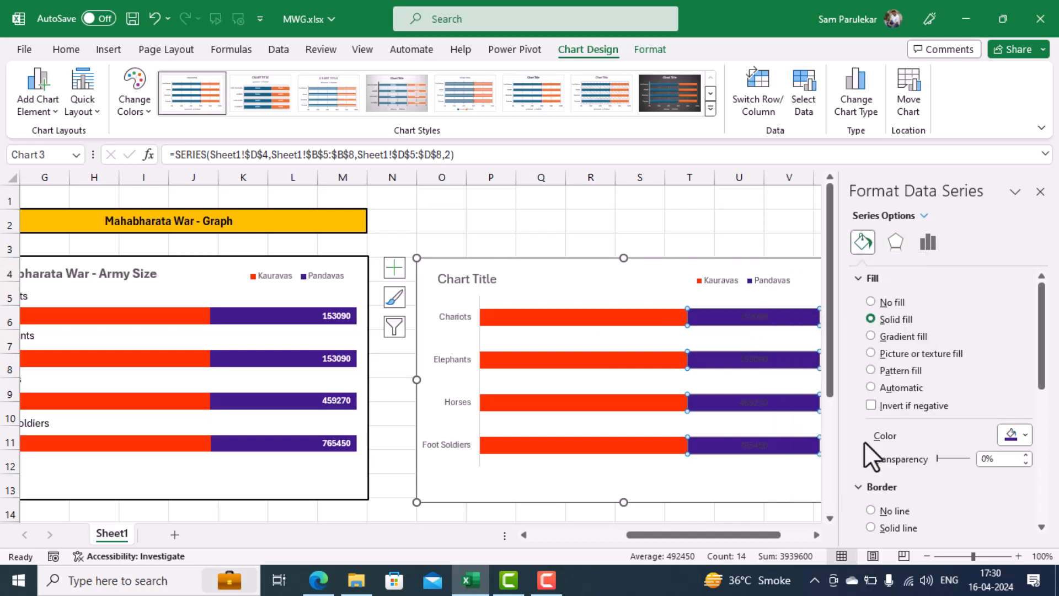
{"action": "left_click", "coordinate": [1040, 191]}
{"action": "left_click", "coordinate": [966, 345]}
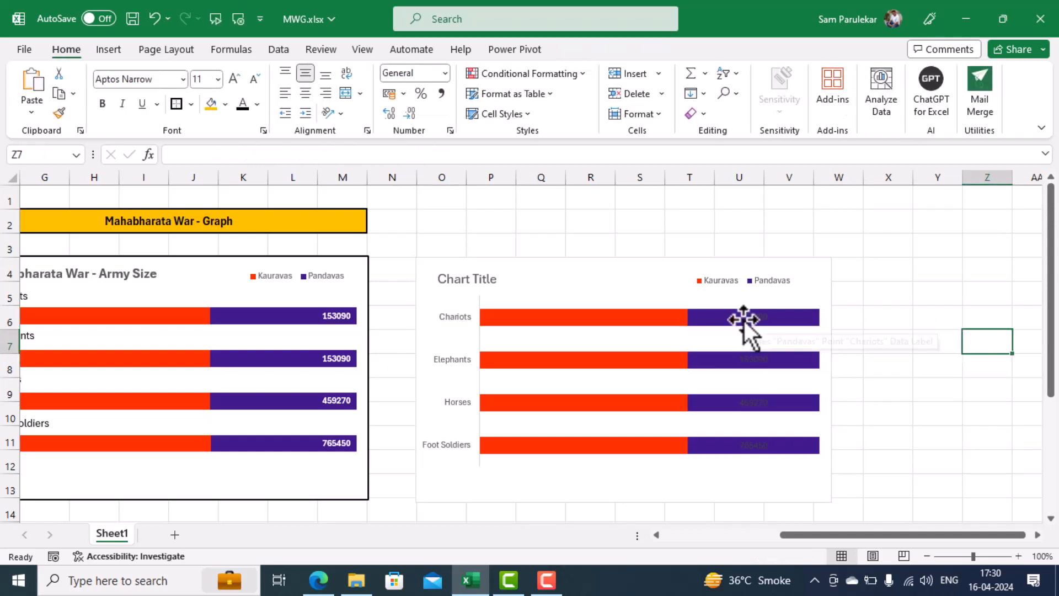
- Change the font color of the Pandavas data labels to white
{"action": "left_click", "coordinate": [744, 319]}
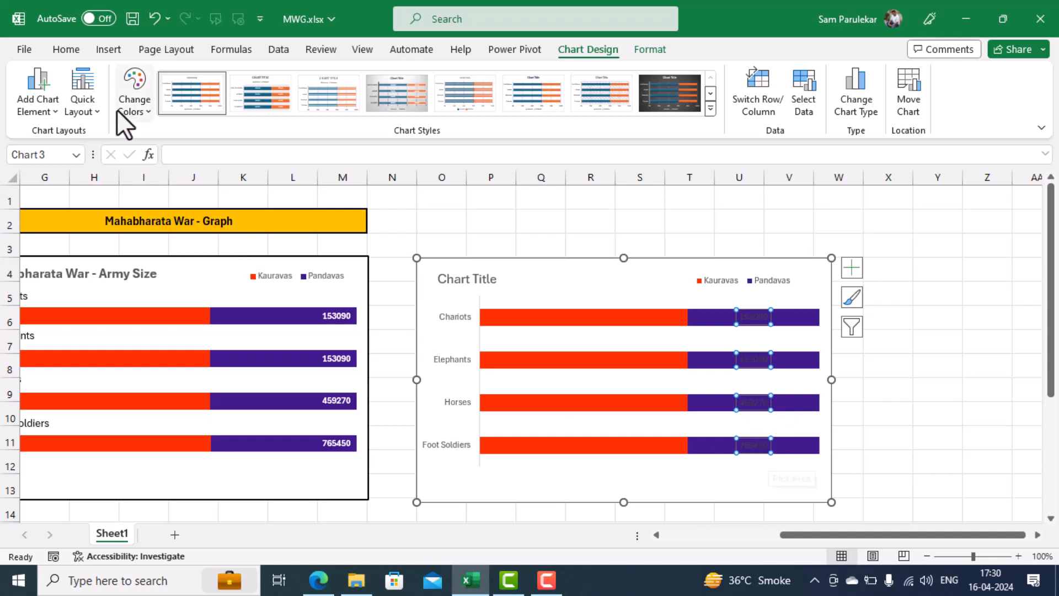
{"action": "left_click", "coordinate": [64, 50]}
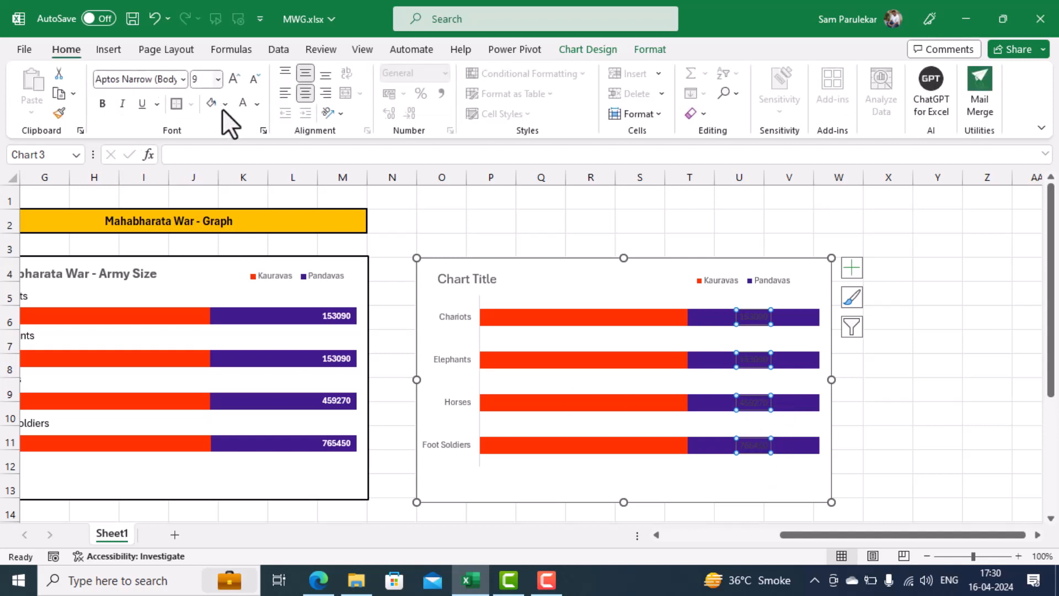
{"action": "left_click", "coordinate": [243, 104]}
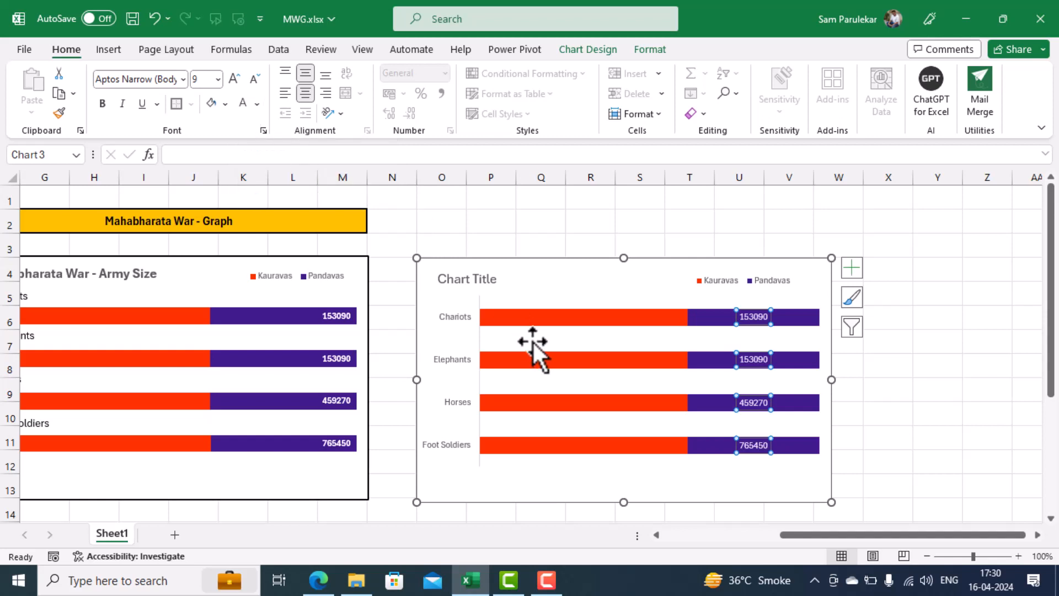
- Add data labels to the Kauravas series and set their font color to white
{"action": "left_click", "coordinate": [533, 323]}
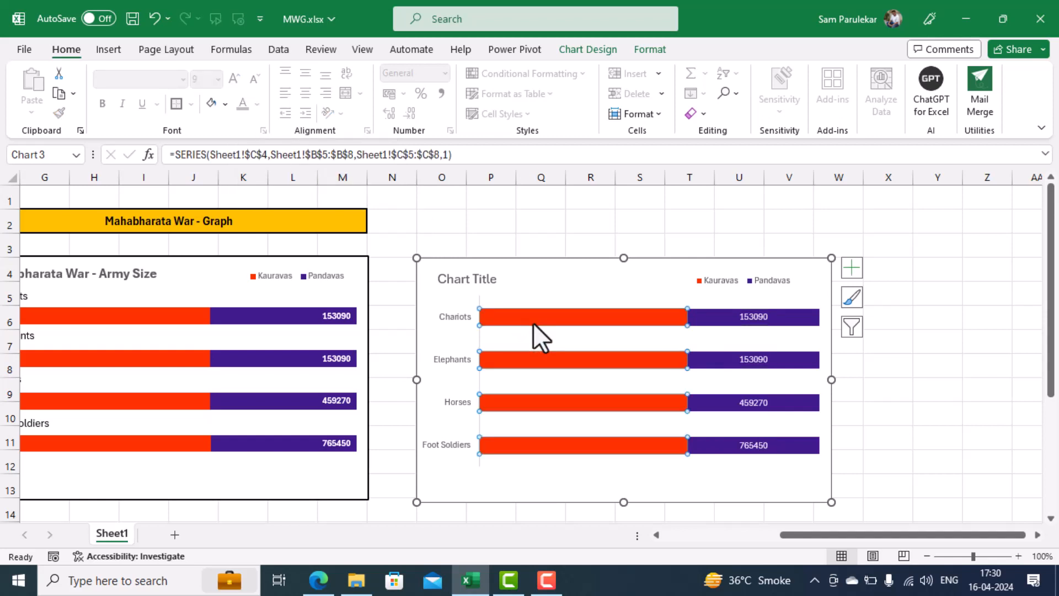
{"action": "right_click", "coordinate": [533, 323]}
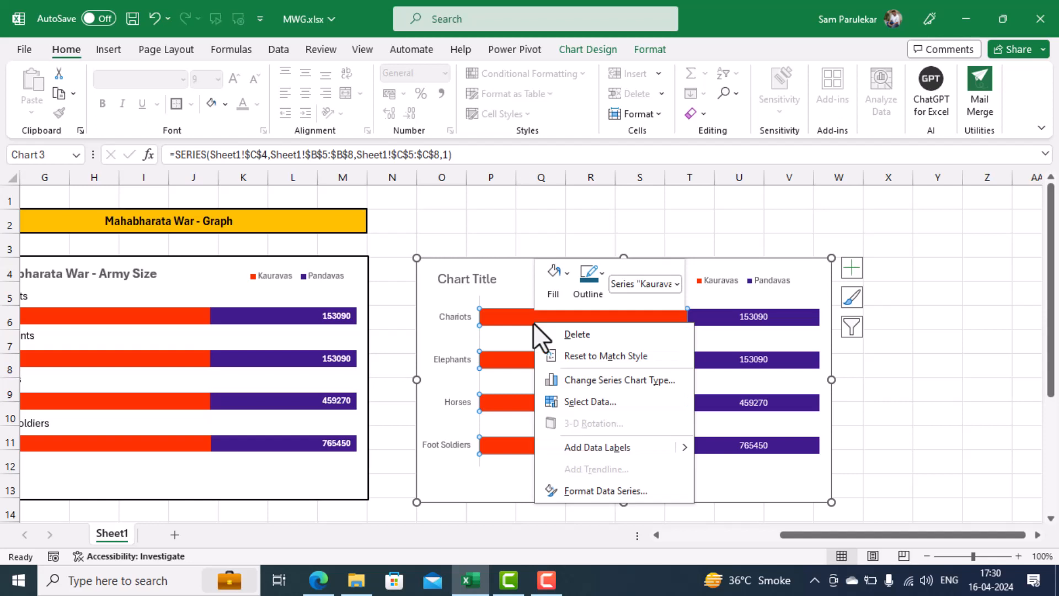
{"action": "left_click", "coordinate": [604, 450]}
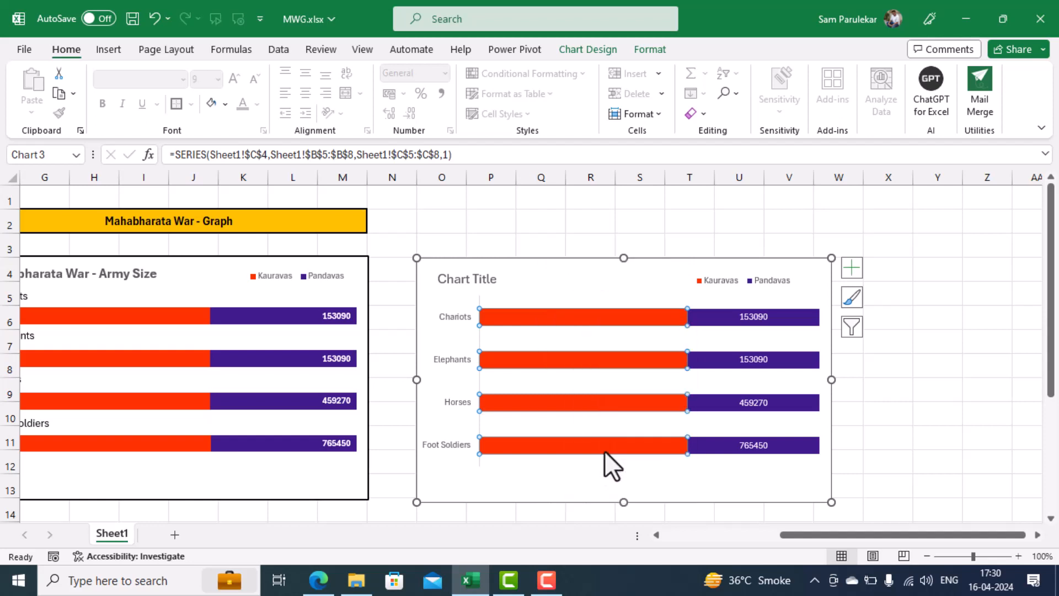
{"action": "left_click", "coordinate": [580, 317]}
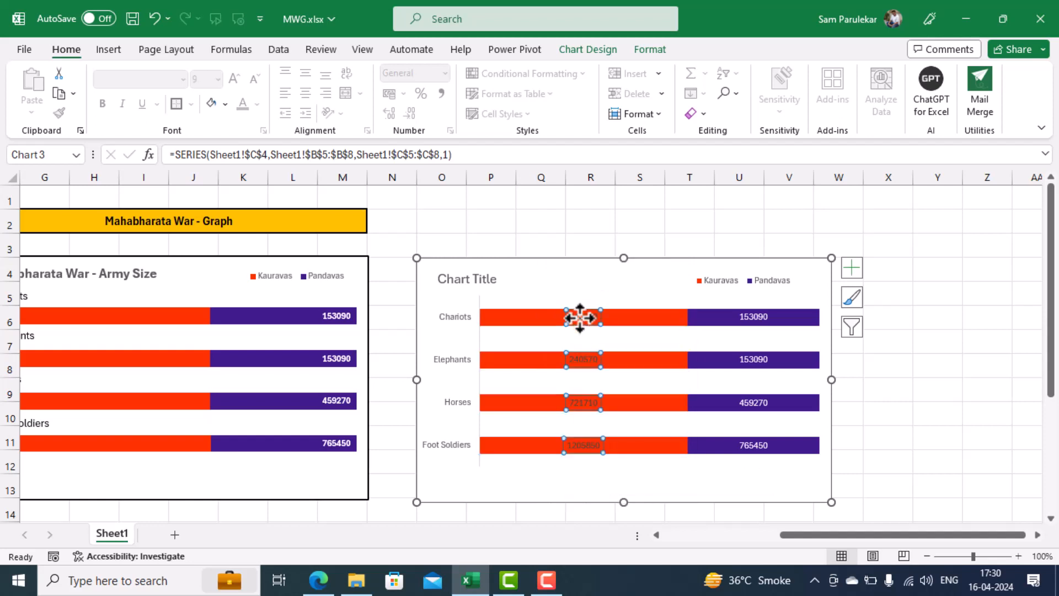
{"action": "left_click", "coordinate": [243, 109]}
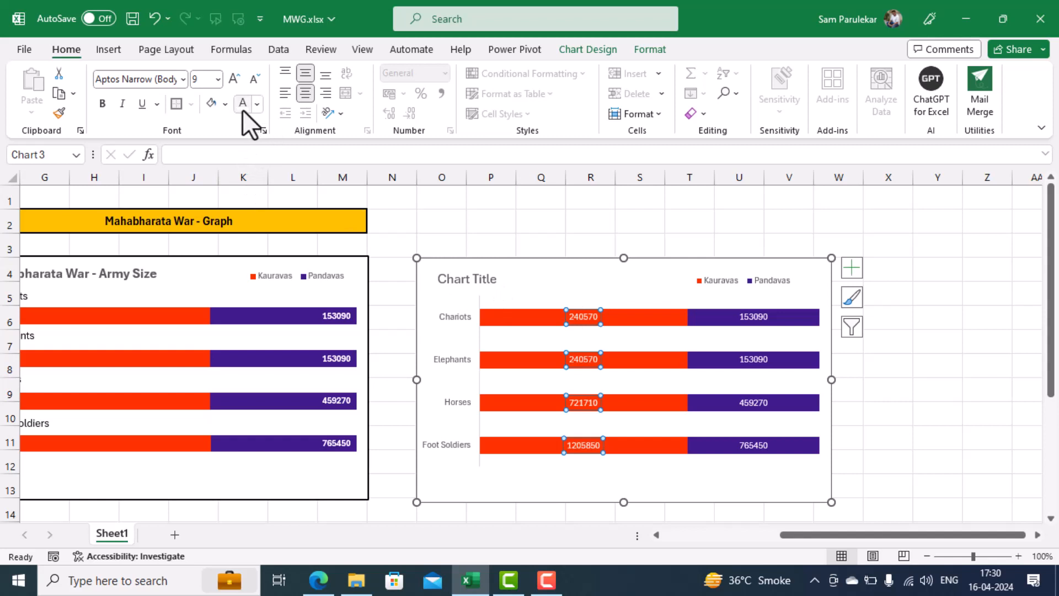
- Make the data labels of both the Kauravas and Pandavas series bold
{"action": "left_click", "coordinate": [101, 103]}
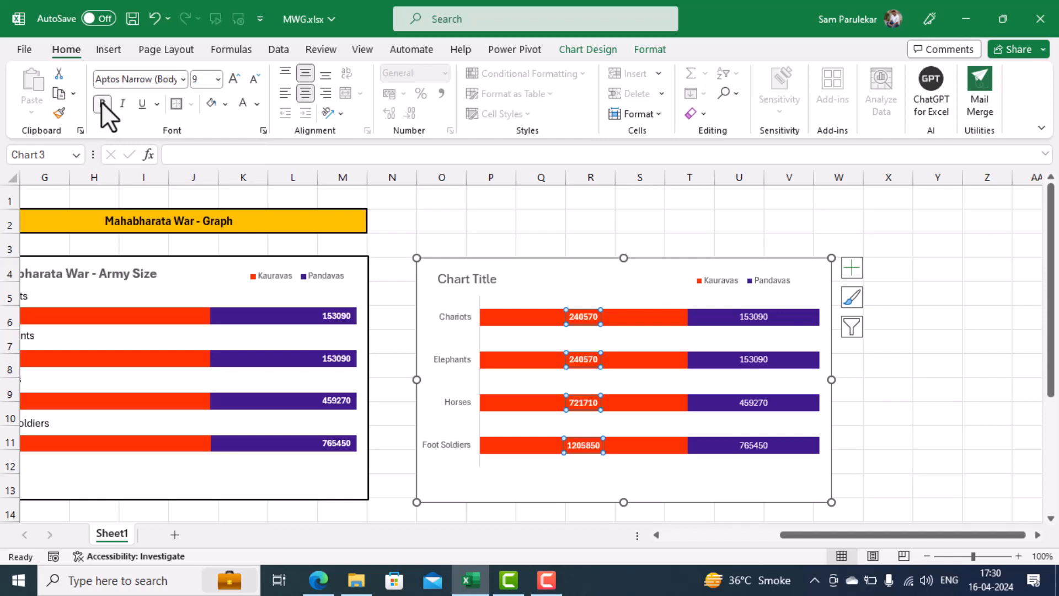
{"action": "left_click", "coordinate": [767, 319]}
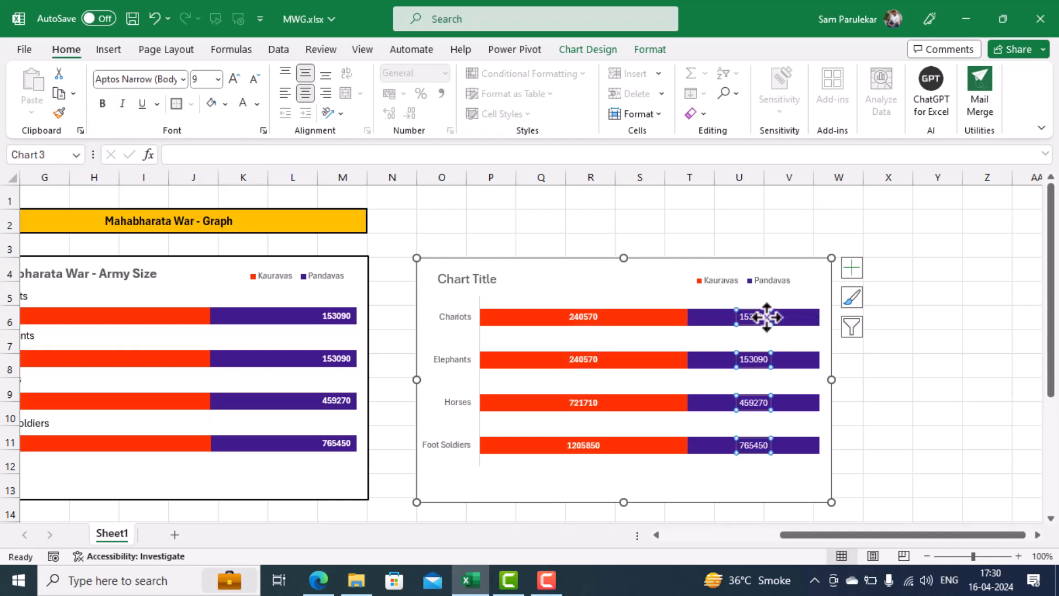
{"action": "left_click", "coordinate": [101, 103]}
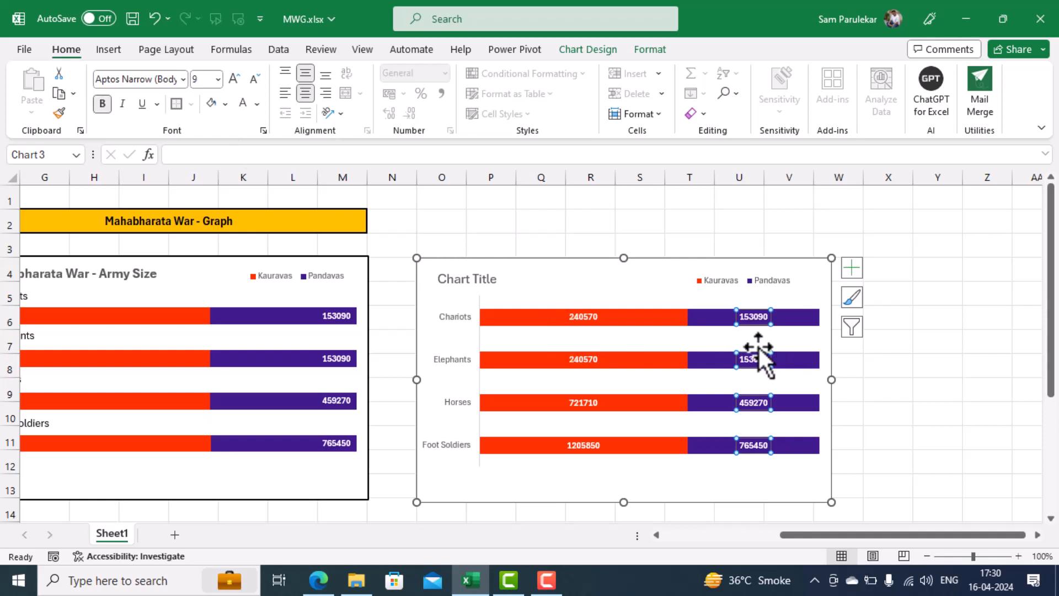
- Set the label position to Inside End for the Pandavas data labels and Inside Base for the Kauravas data labels
{"action": "right_click", "coordinate": [758, 320]}
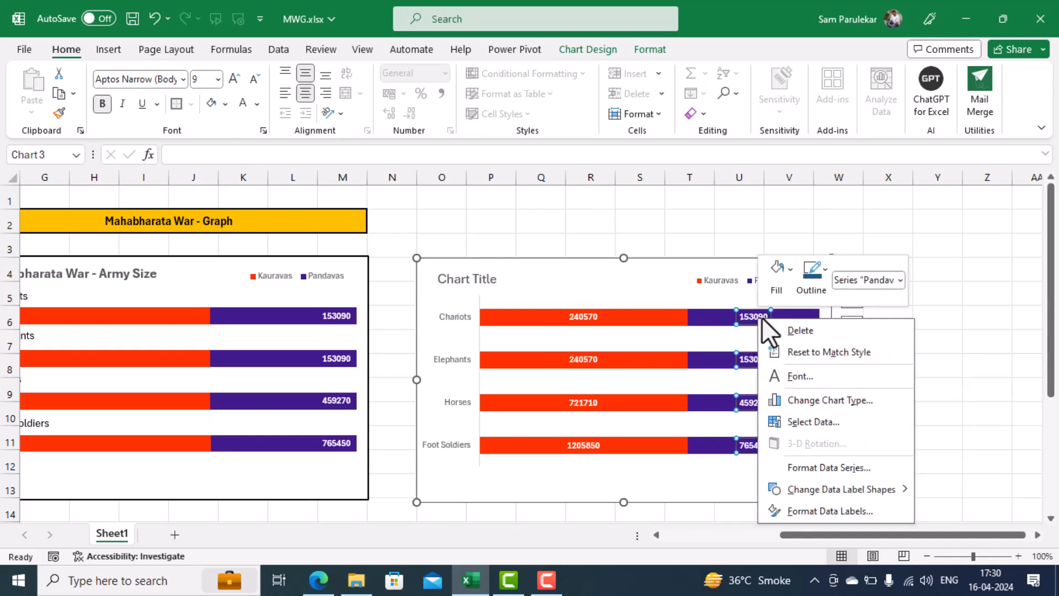
{"action": "left_click", "coordinate": [812, 511]}
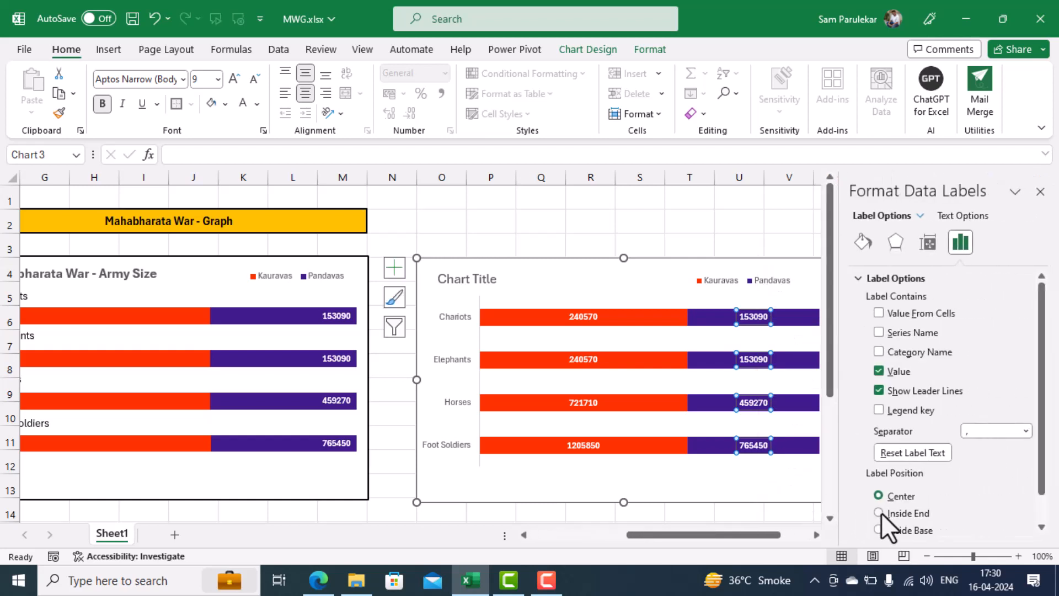
{"action": "left_click", "coordinate": [879, 513]}
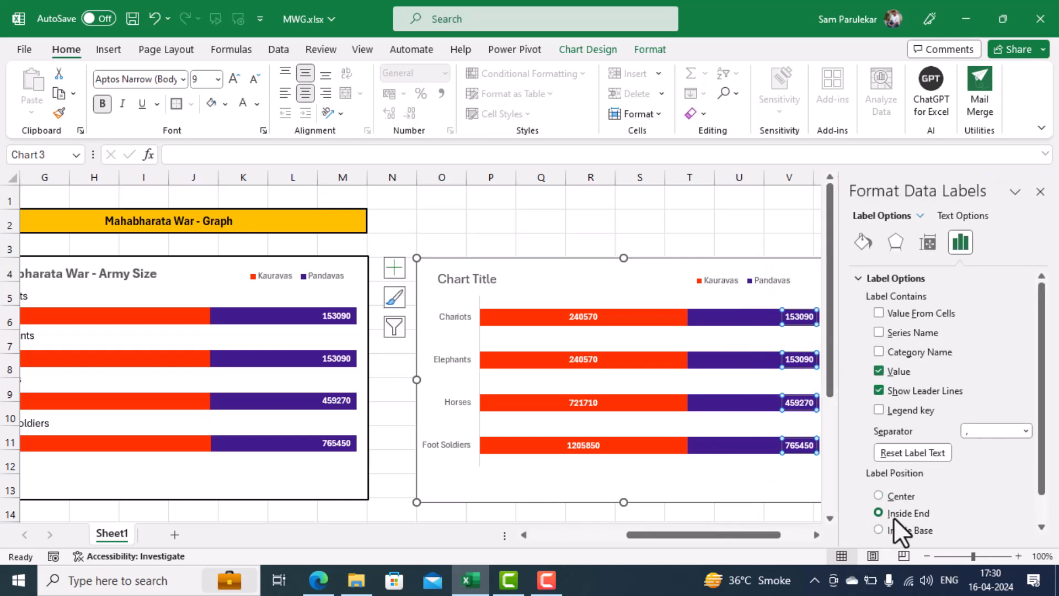
{"action": "left_click", "coordinate": [586, 319]}
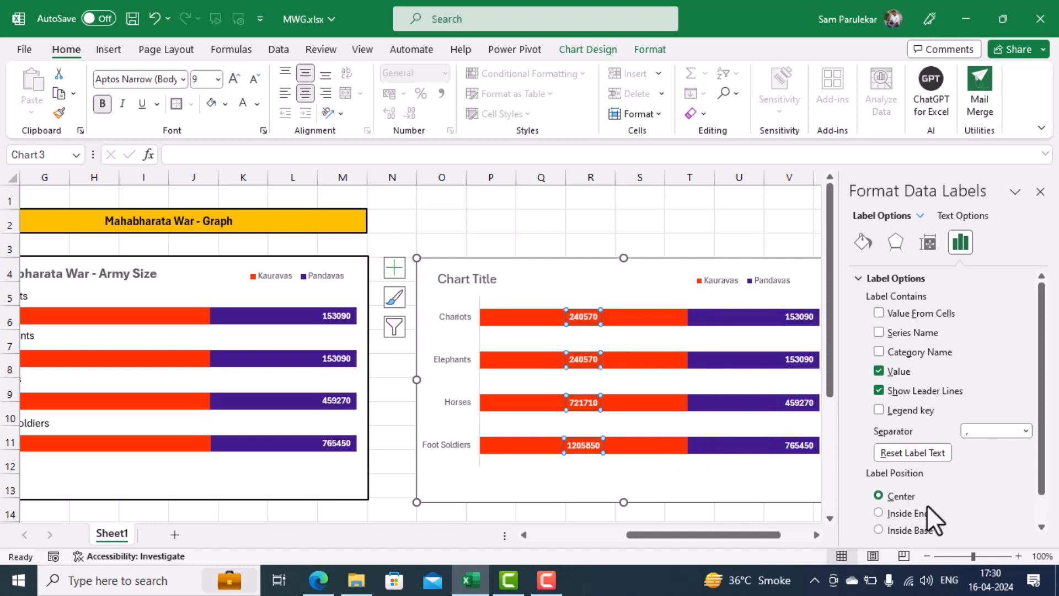
{"action": "left_click", "coordinate": [905, 529]}
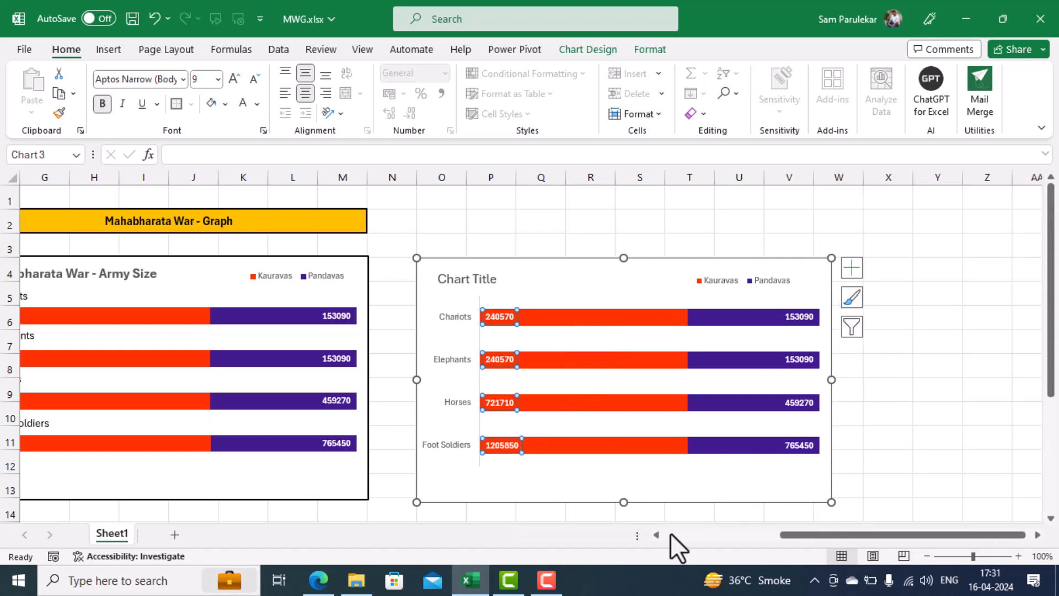
- Delete the vertical category axis with the army unit names from the new chart
{"action": "left_click_drag", "start_coordinate": [788, 536], "coordinate": [739, 544]}
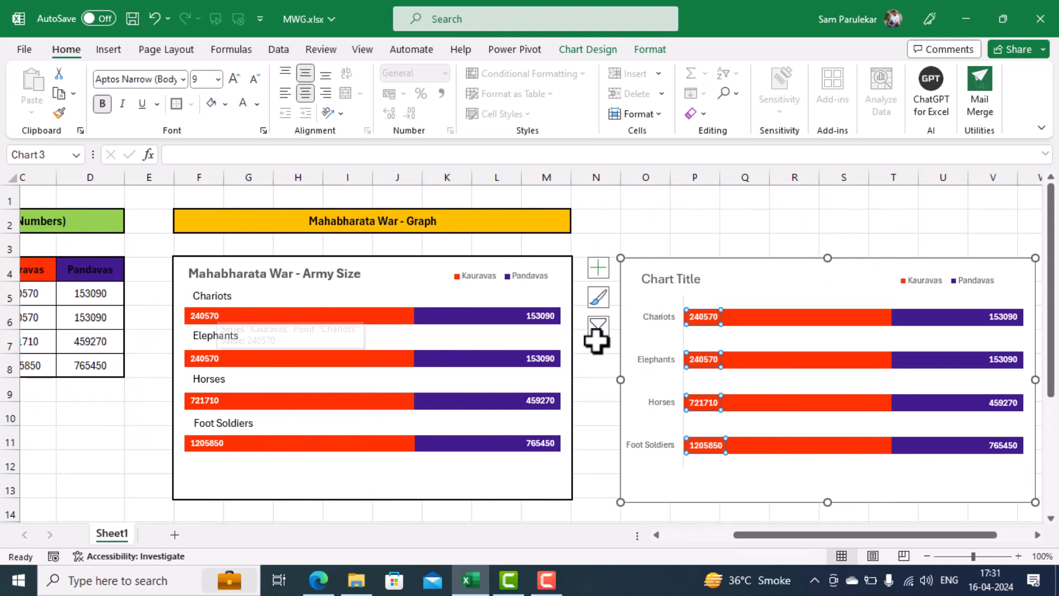
{"action": "left_click", "coordinate": [666, 318]}
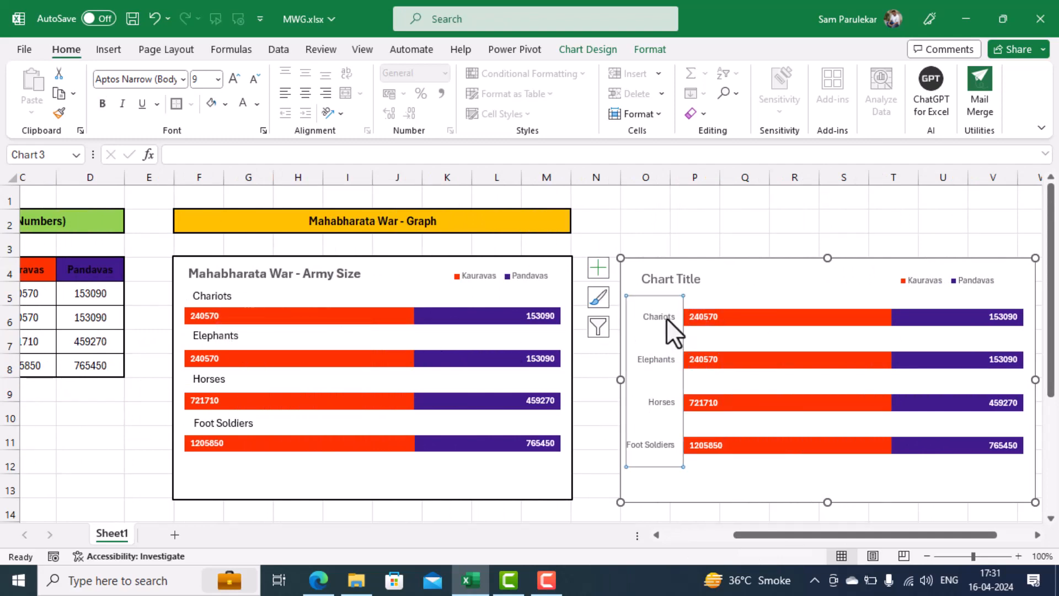
{"action": "key", "text": "Delete"}
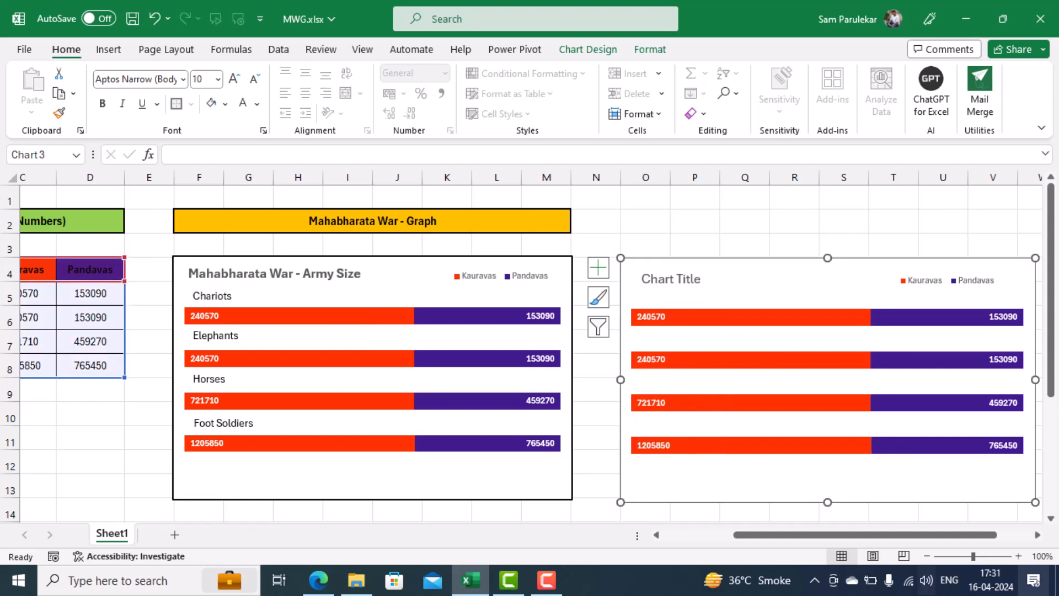
{"action": "left_click", "coordinate": [107, 52]}
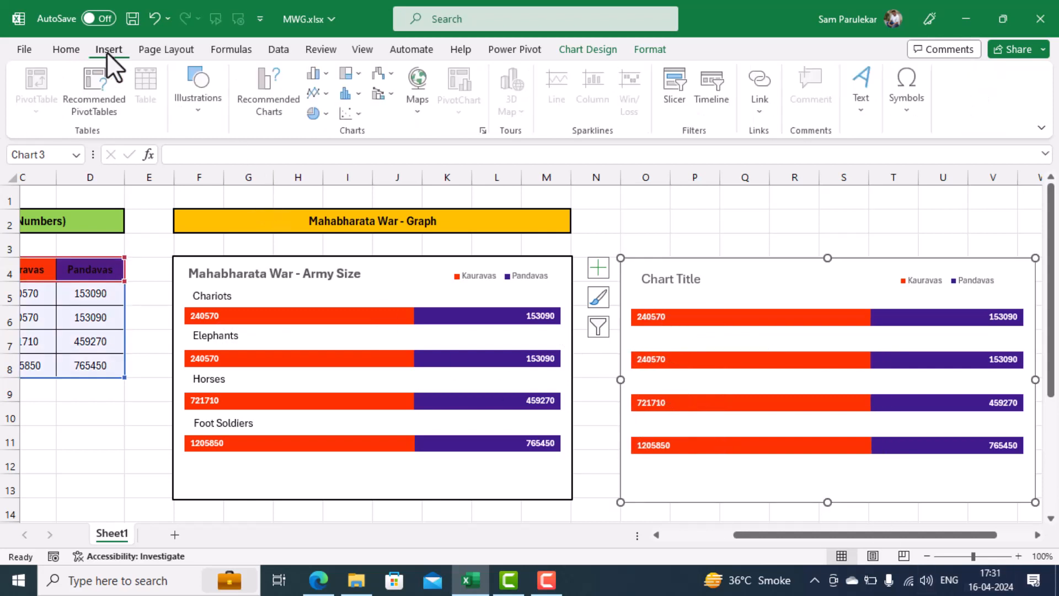
{"action": "left_click", "coordinate": [860, 113]}
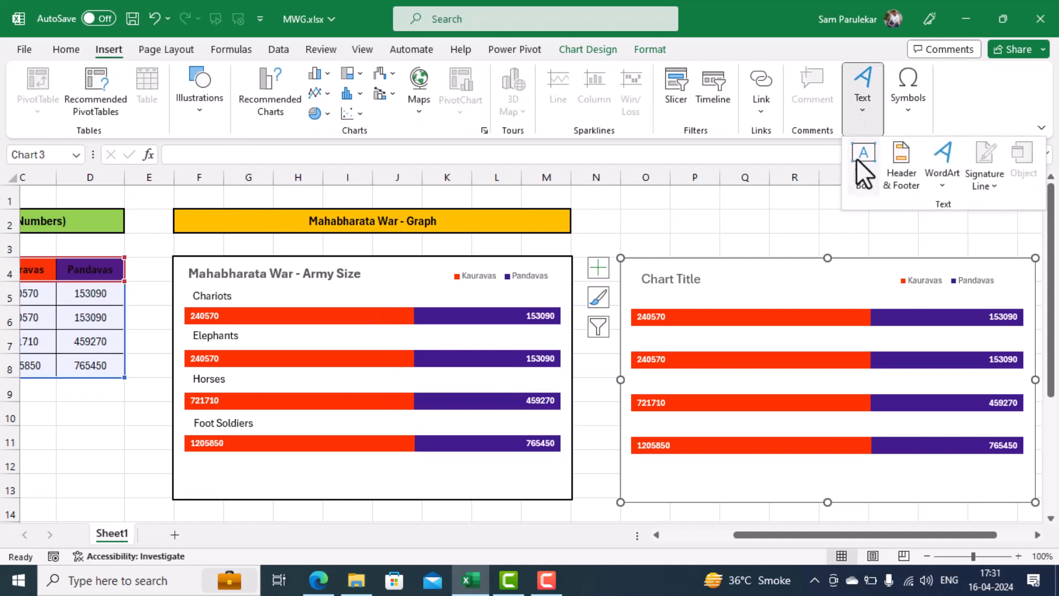
{"action": "left_click", "coordinate": [860, 159]}
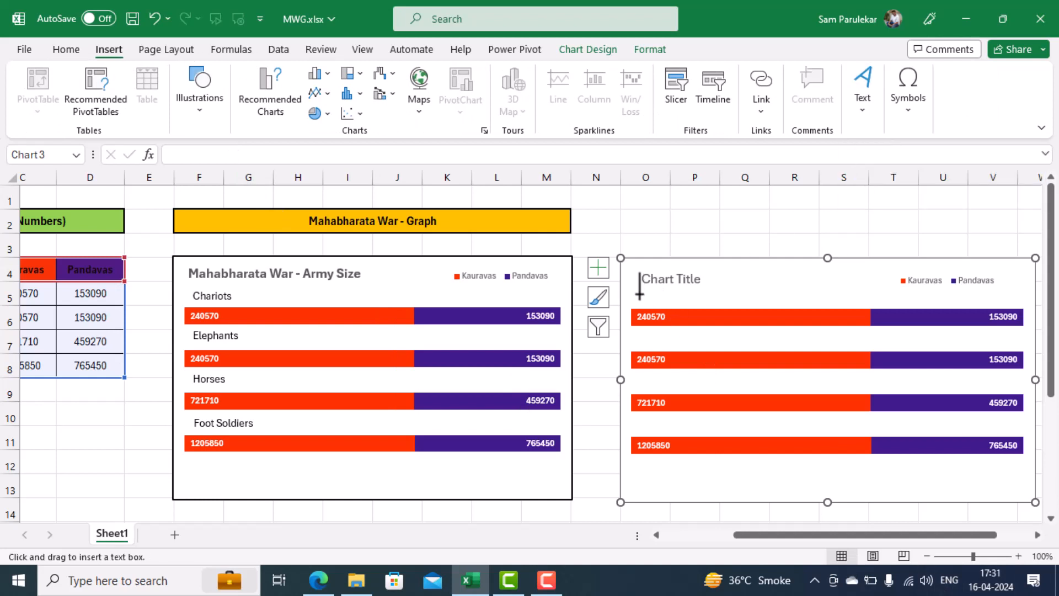
{"action": "left_click_drag", "start_coordinate": [639, 294], "coordinate": [687, 306]}
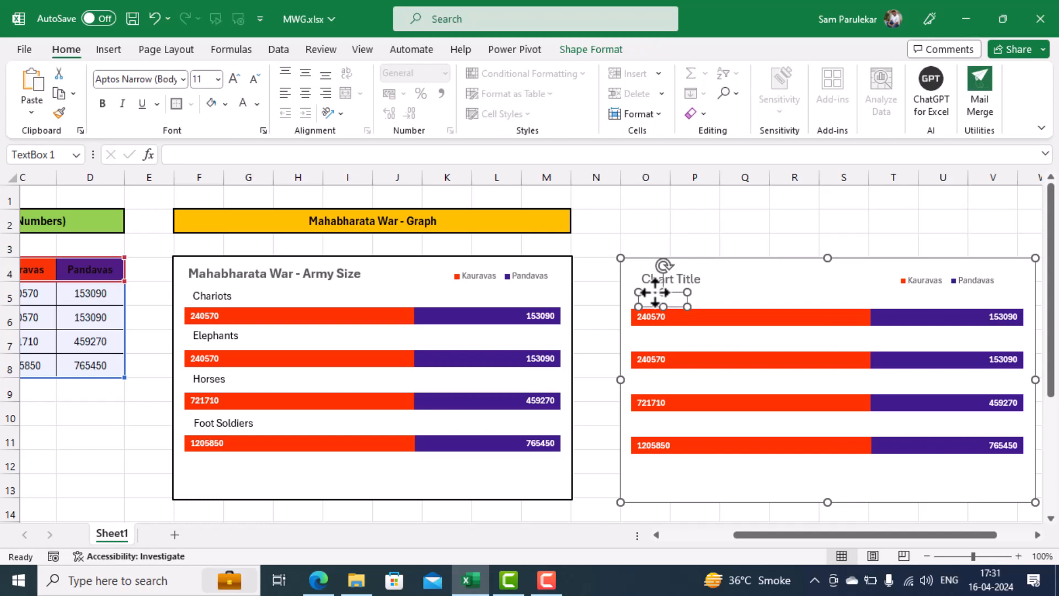
{"action": "left_click_drag", "start_coordinate": [748, 534], "coordinate": [675, 539]}
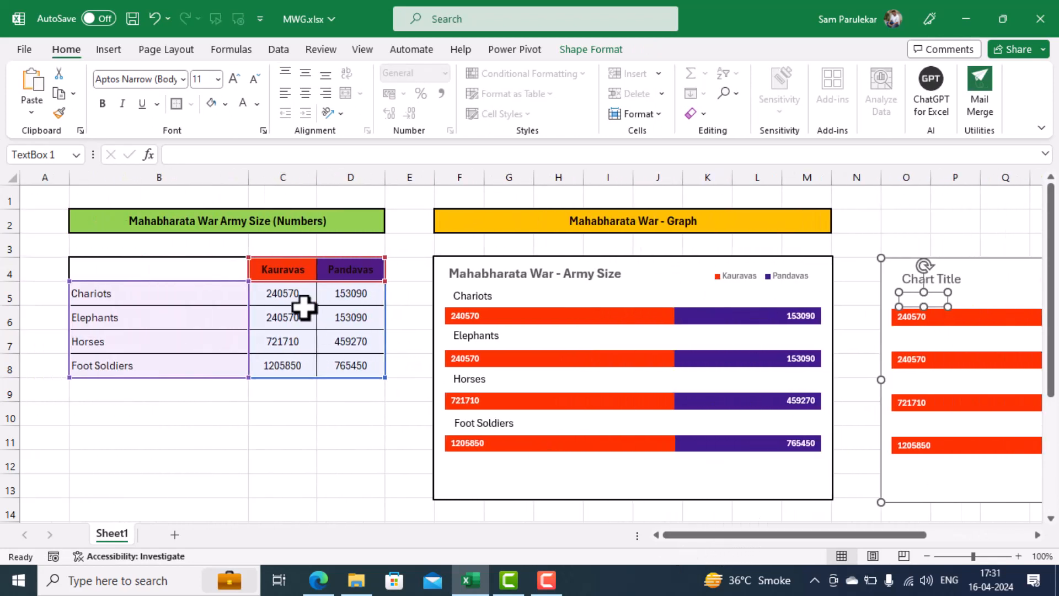
{"action": "left_click", "coordinate": [206, 300]}
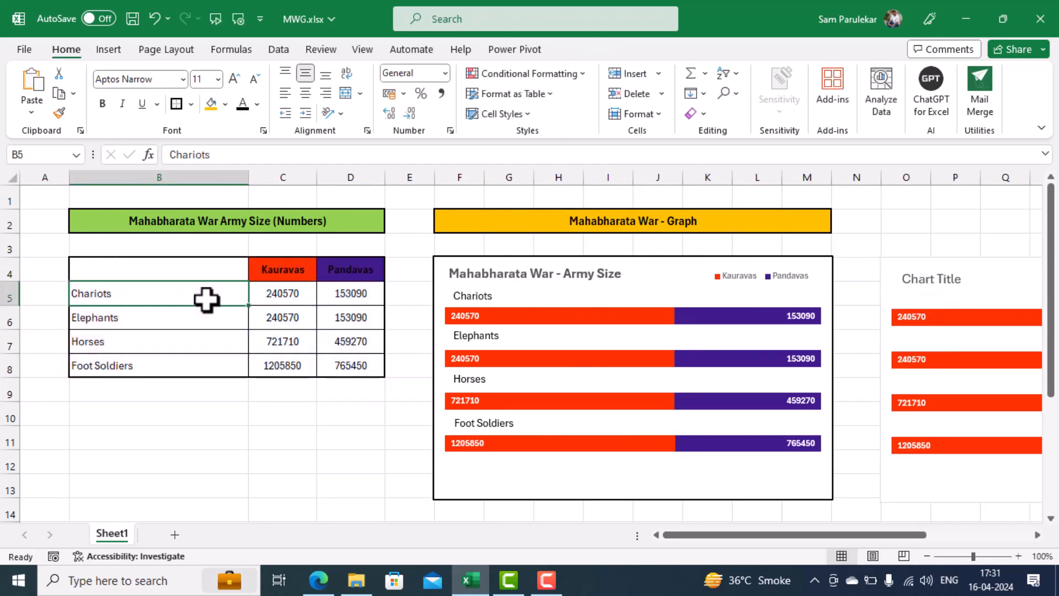
- Make the new chart taller by extending its upper edge into row 3, widening the gaps between the bars
{"action": "left_click", "coordinate": [913, 293]}
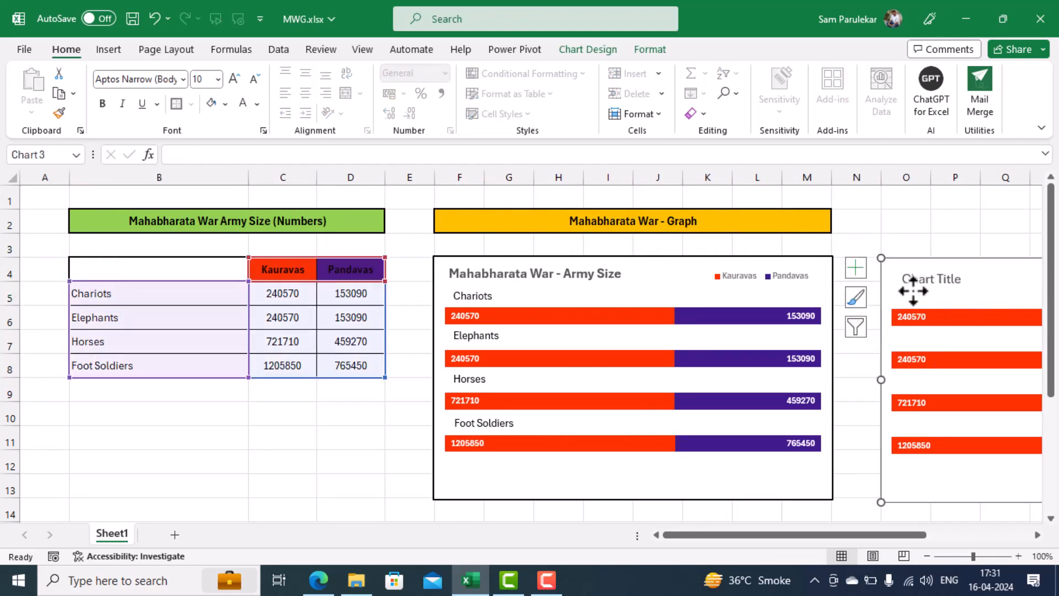
{"action": "left_click", "coordinate": [928, 296]}
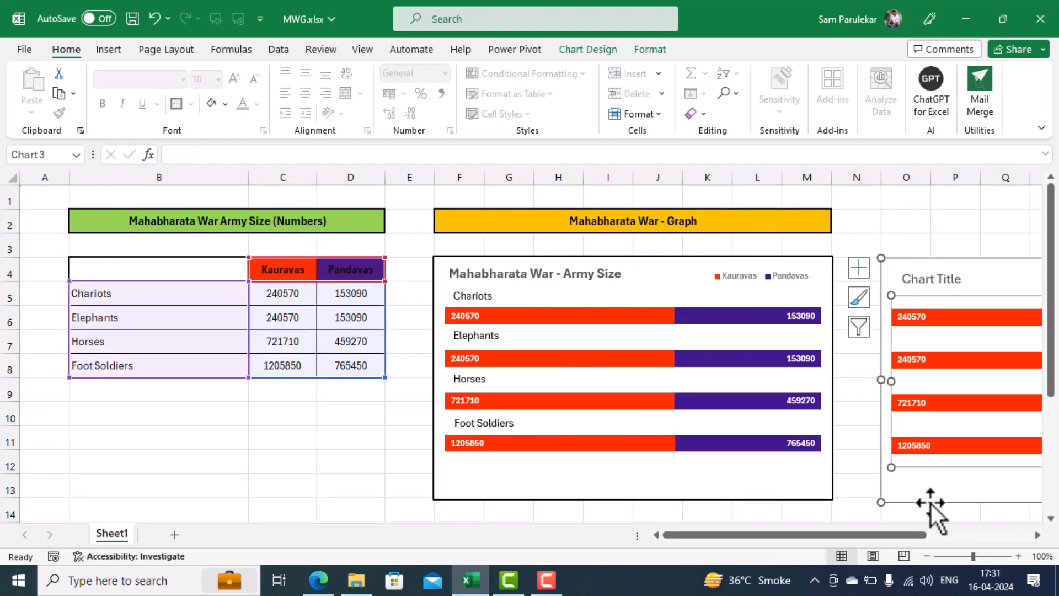
{"action": "left_click_drag", "start_coordinate": [894, 527], "coordinate": [955, 536]}
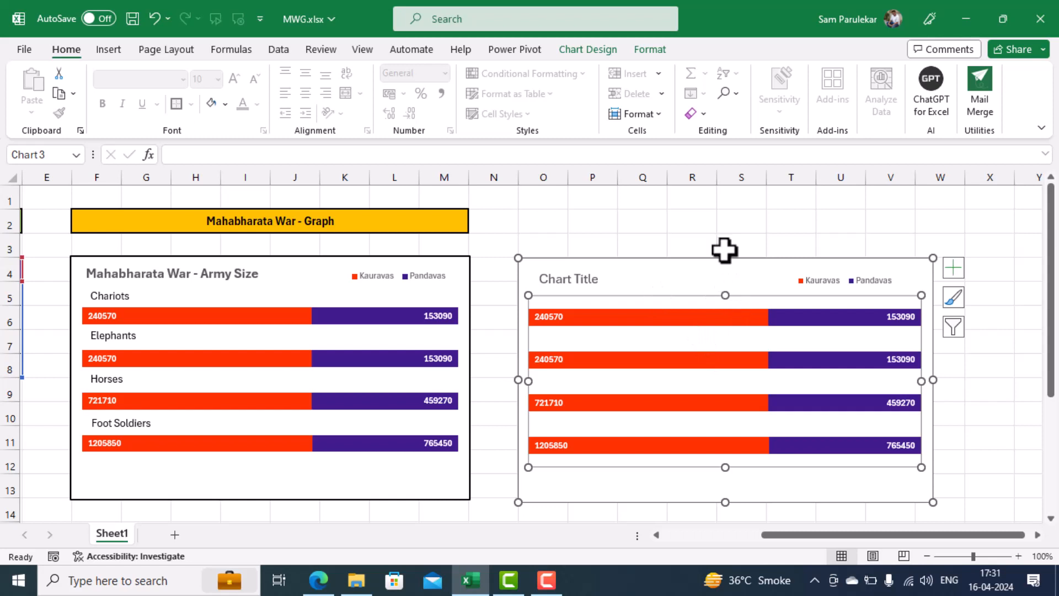
{"action": "left_click_drag", "start_coordinate": [726, 258], "coordinate": [719, 238]}
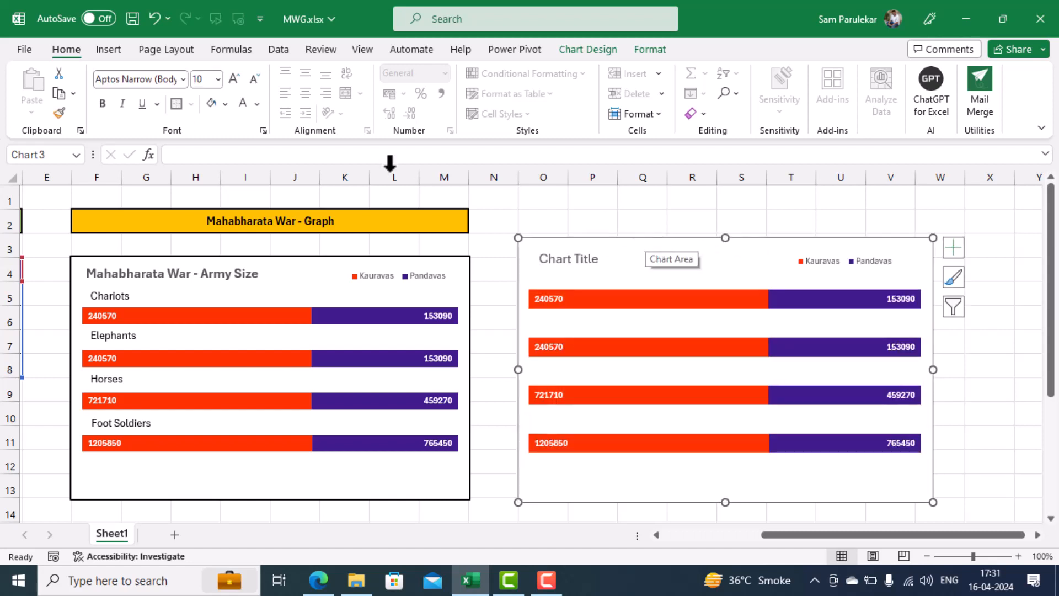
- Draw a small text box inside the new chart, between the chart title and the first Kauravas bar
{"action": "left_click", "coordinate": [104, 51]}
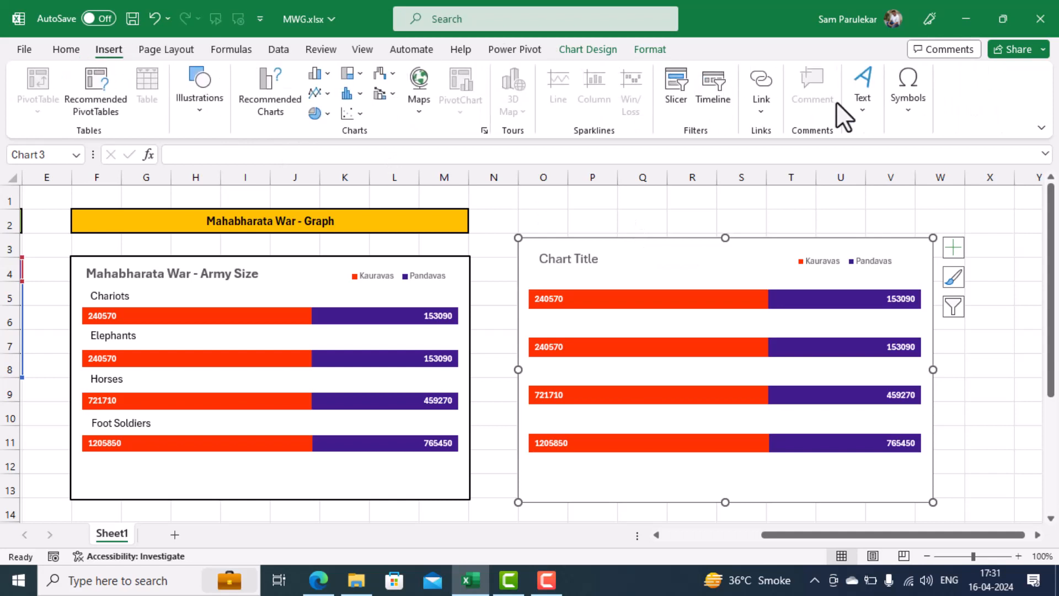
{"action": "left_click", "coordinate": [861, 112]}
{"action": "left_click", "coordinate": [862, 164]}
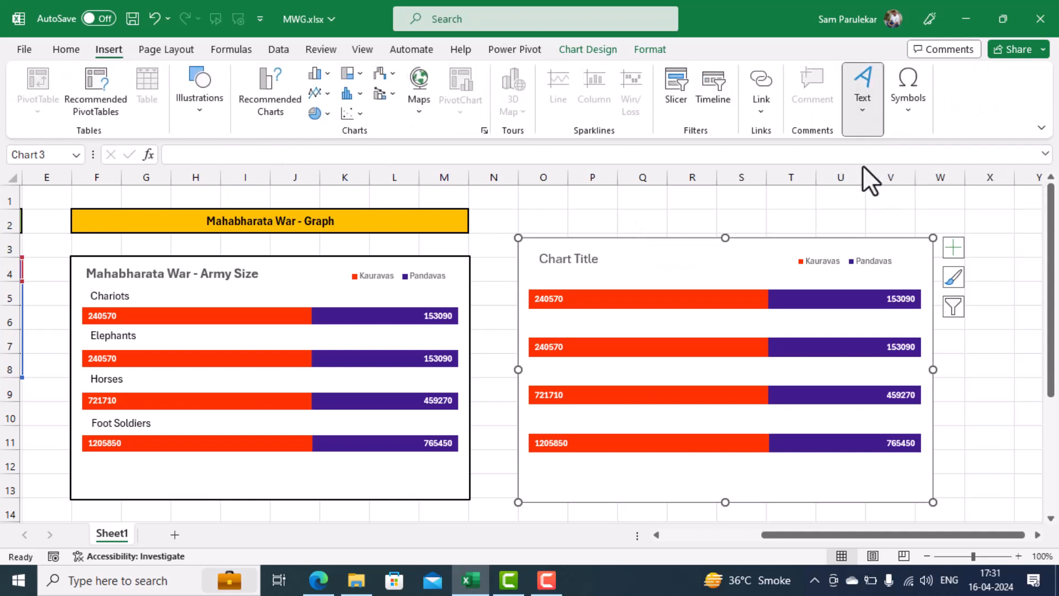
{"action": "left_click_drag", "start_coordinate": [542, 270], "coordinate": [599, 287]}
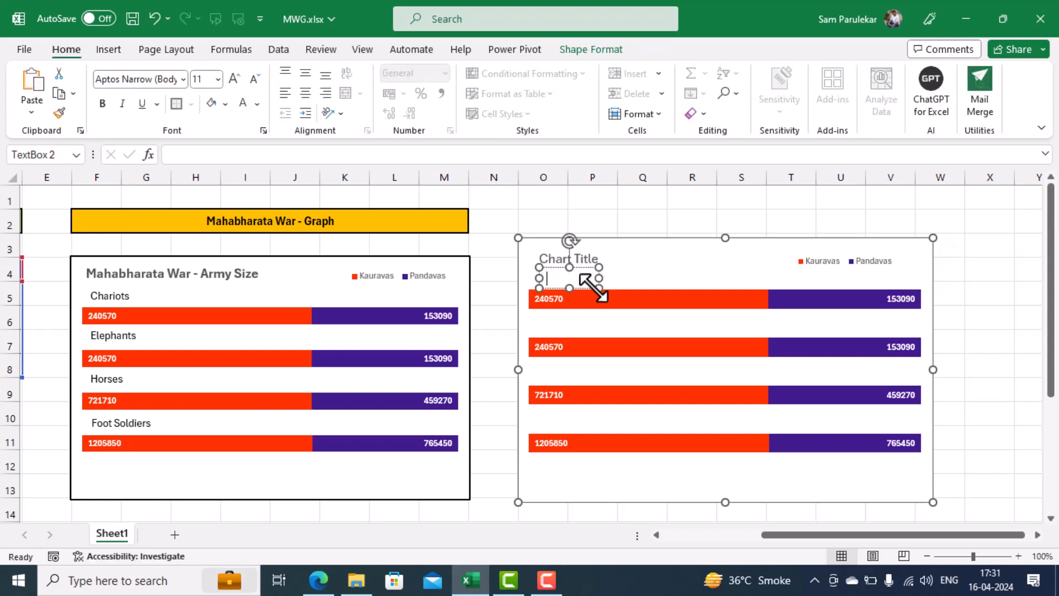
- Link the new chart's empty text box to the Chariots cell with the formula =Sheet1!$B$5
{"action": "left_click", "coordinate": [584, 269]}
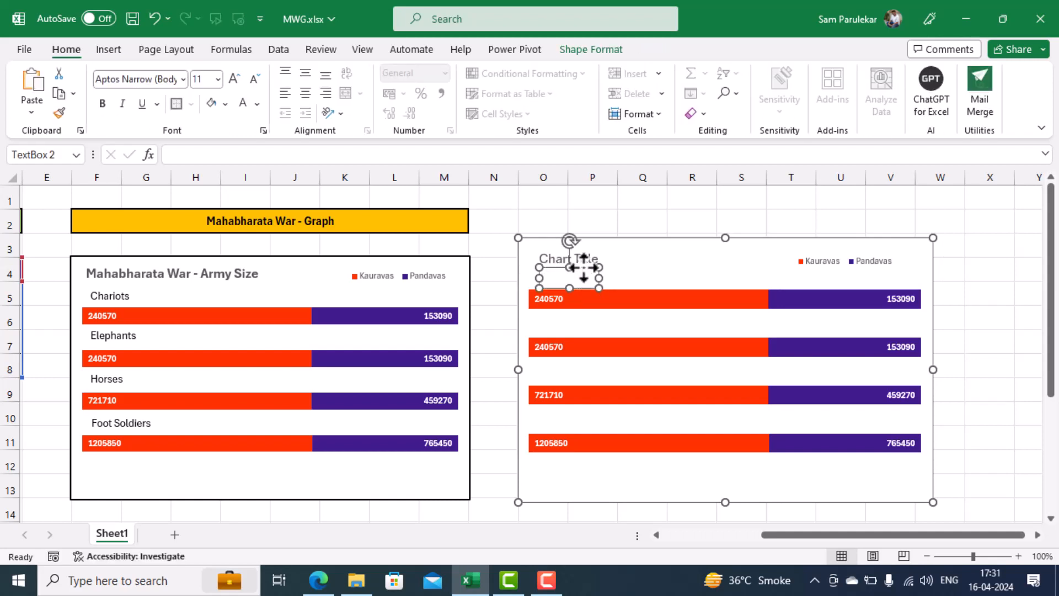
{"action": "left_click", "coordinate": [215, 157]}
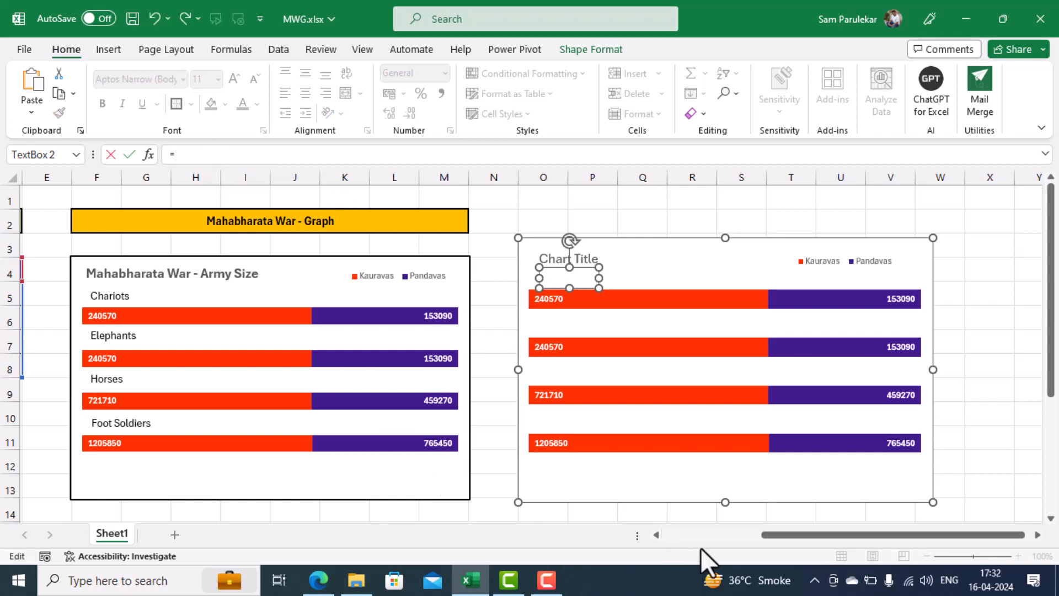
{"action": "left_click_drag", "start_coordinate": [789, 538], "coordinate": [694, 530]}
{"action": "left_click", "coordinate": [112, 299]}
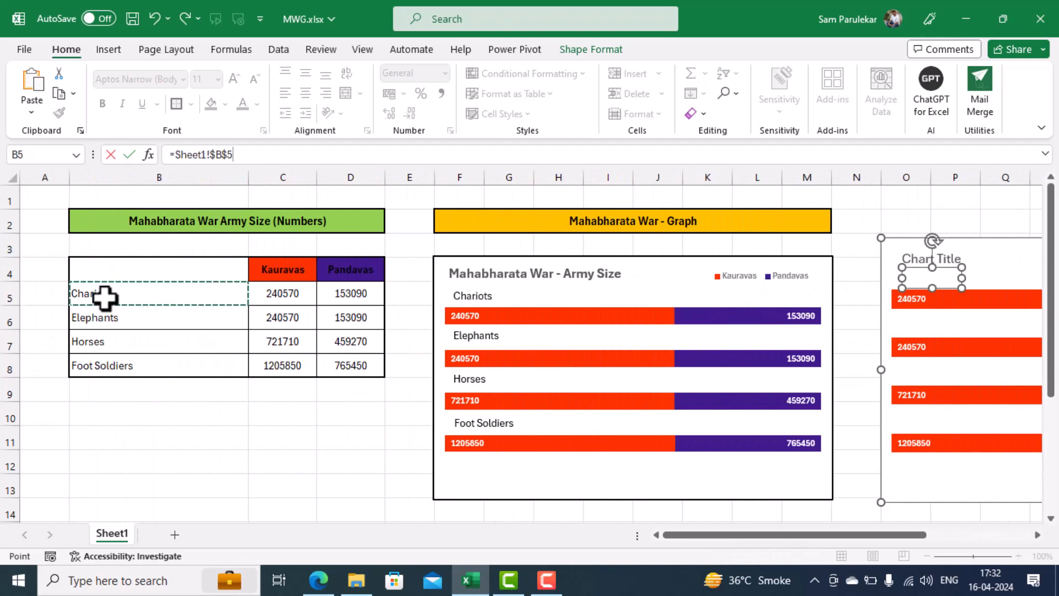
{"action": "key", "text": "Return"}
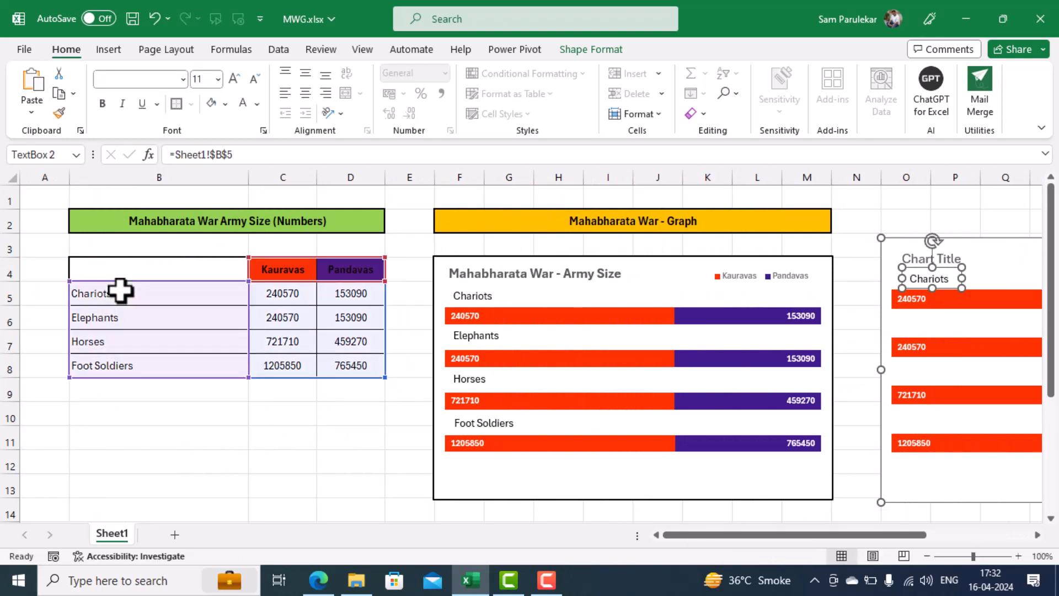
- Duplicate the Chariots text box three times and place one copy above each of the second, third and fourth bars
{"action": "left_click_drag", "start_coordinate": [895, 534], "coordinate": [964, 534]}
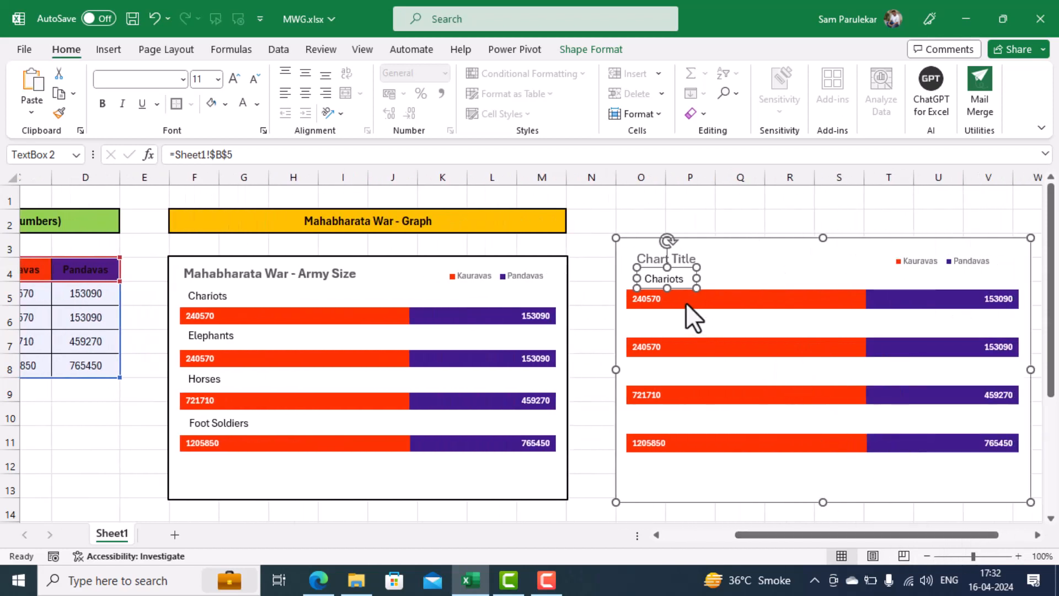
{"action": "key", "text": "ctrl+c"}
{"action": "key", "text": "ctrl+v"}
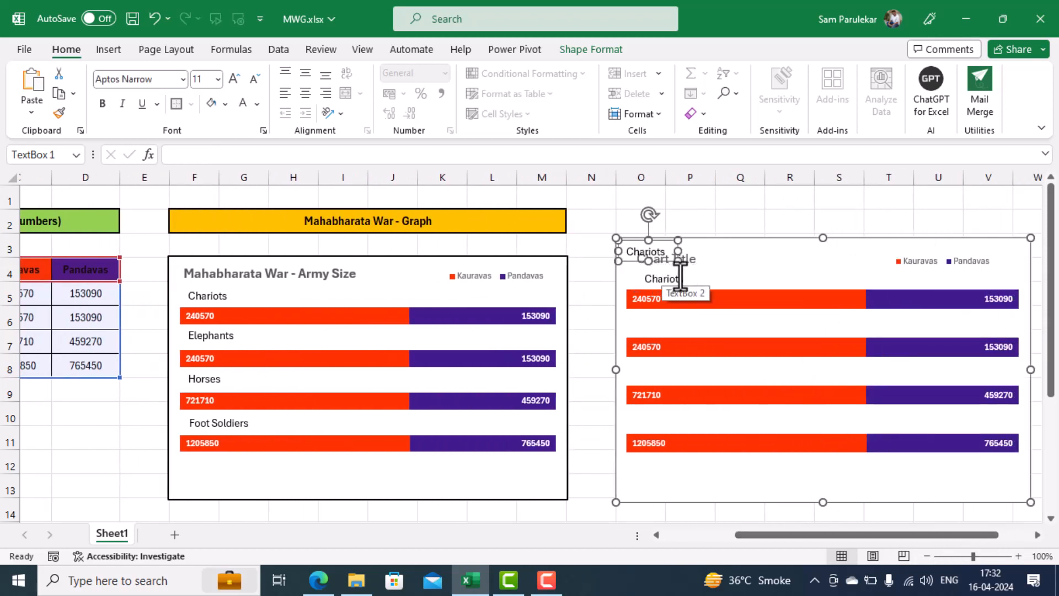
{"action": "left_click_drag", "start_coordinate": [635, 253], "coordinate": [651, 330]}
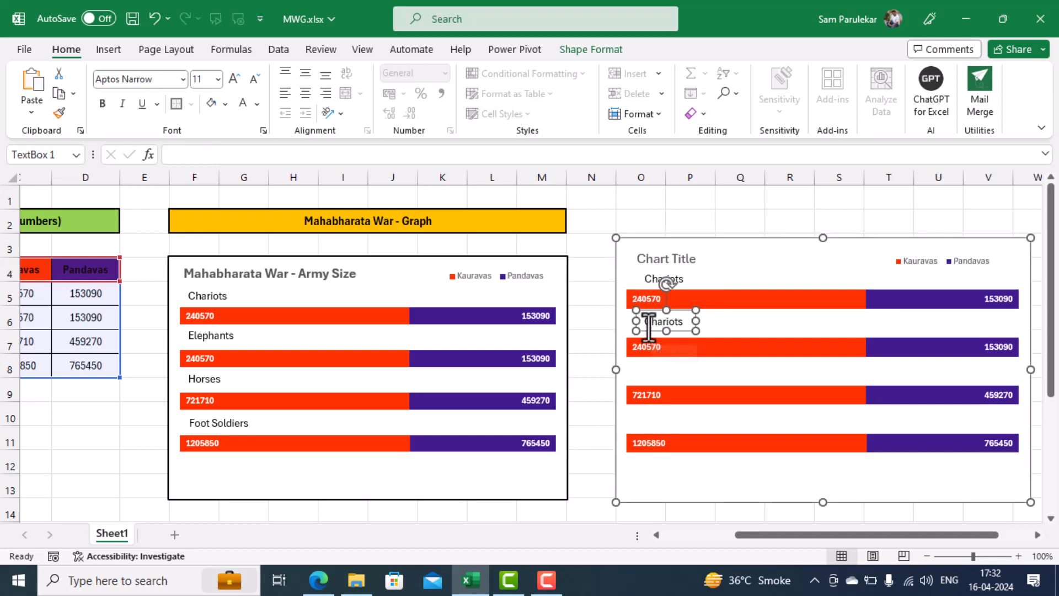
{"action": "key", "text": "ctrl+v"}
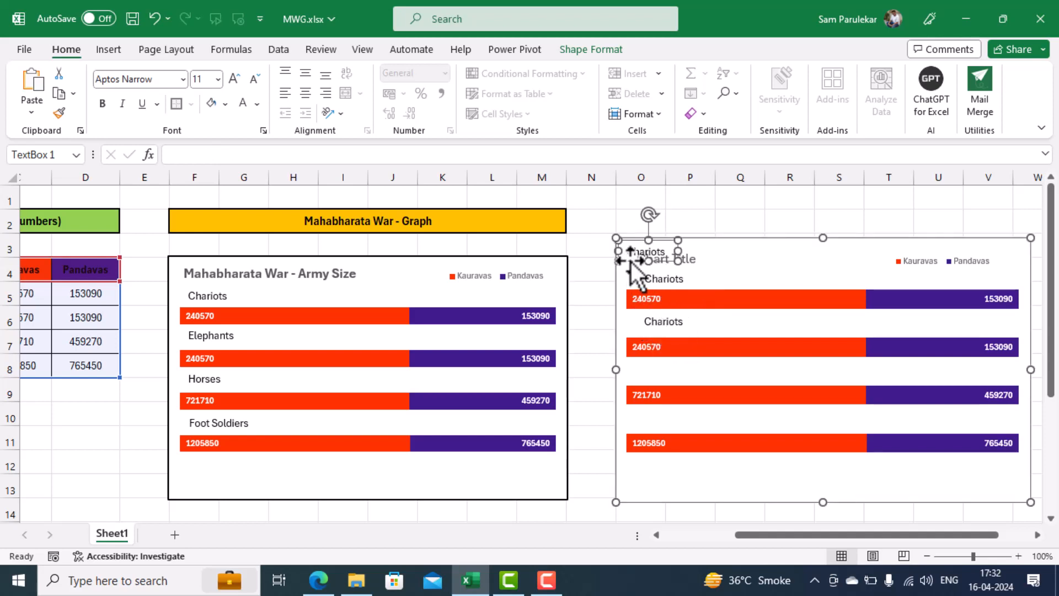
{"action": "left_click_drag", "start_coordinate": [630, 263], "coordinate": [647, 382]}
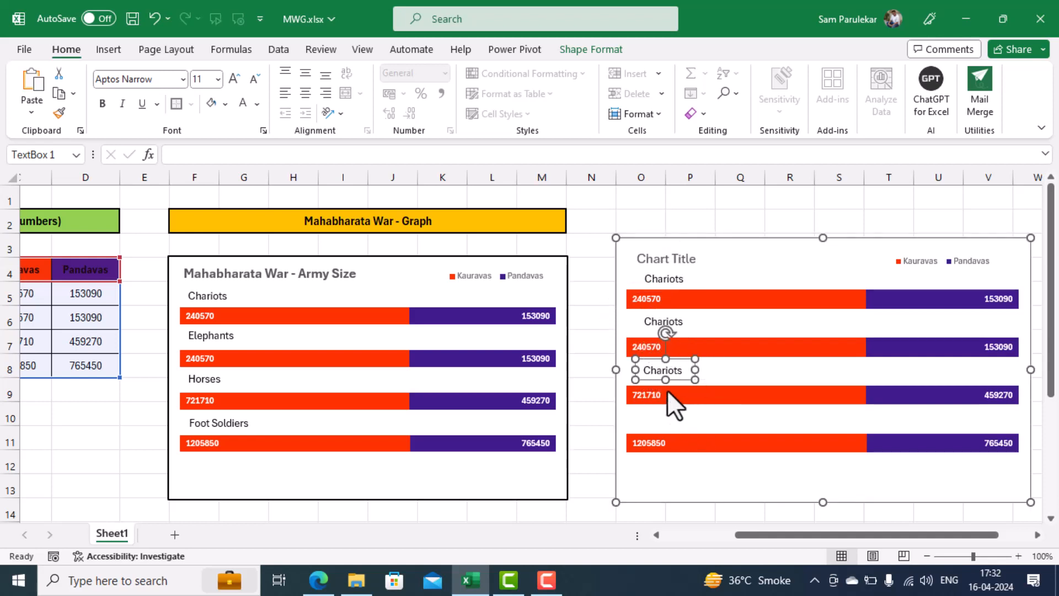
{"action": "key", "text": "ctrl+v"}
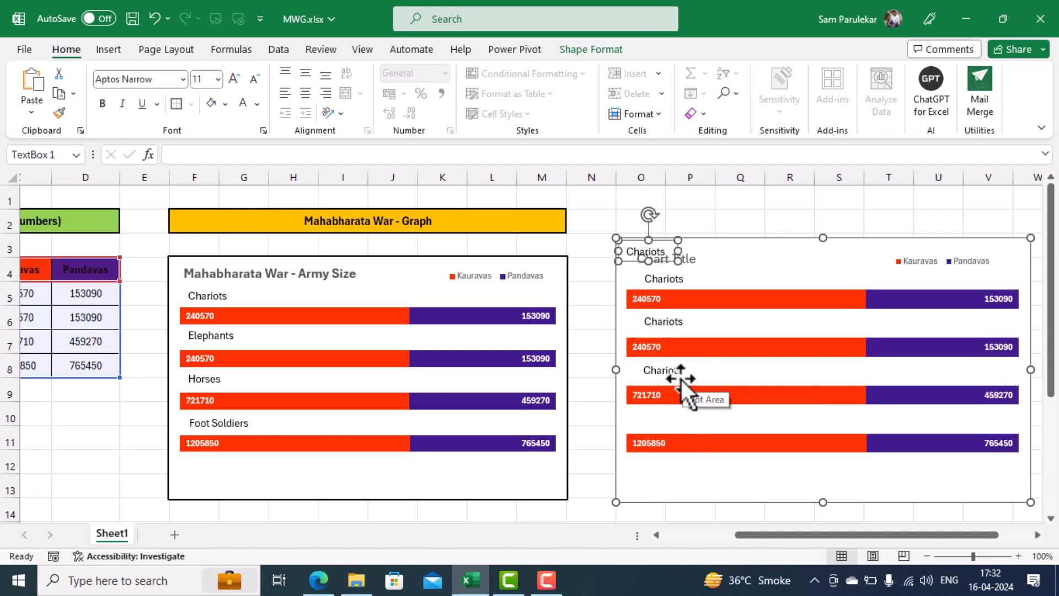
{"action": "left_click_drag", "start_coordinate": [638, 265], "coordinate": [655, 414]}
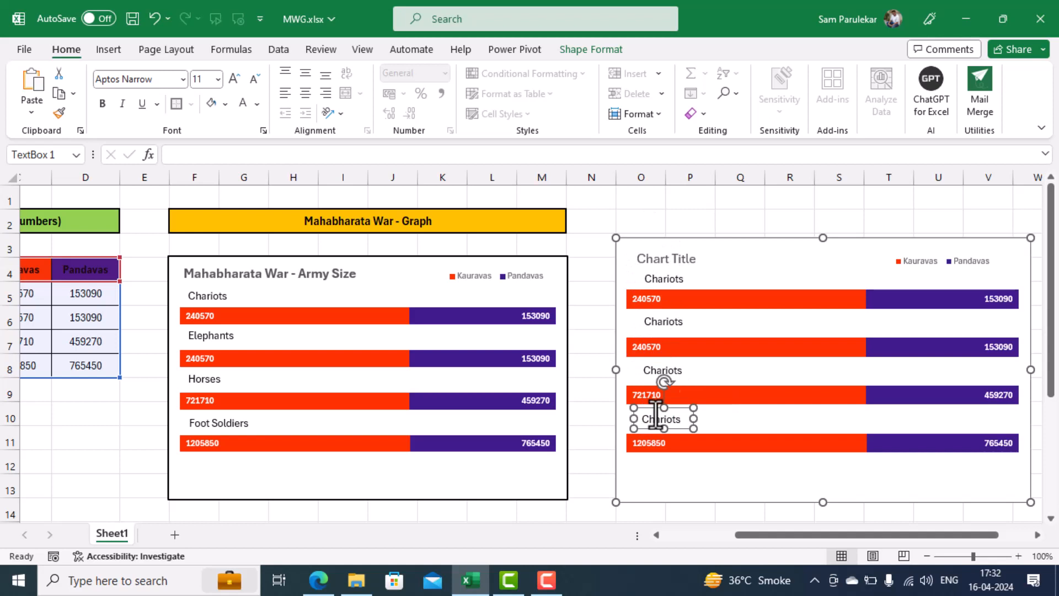
- Link the text box above the second bar to the Elephants cell with the formula =Sheet1!$B$6
{"action": "double_click", "coordinate": [670, 321]}
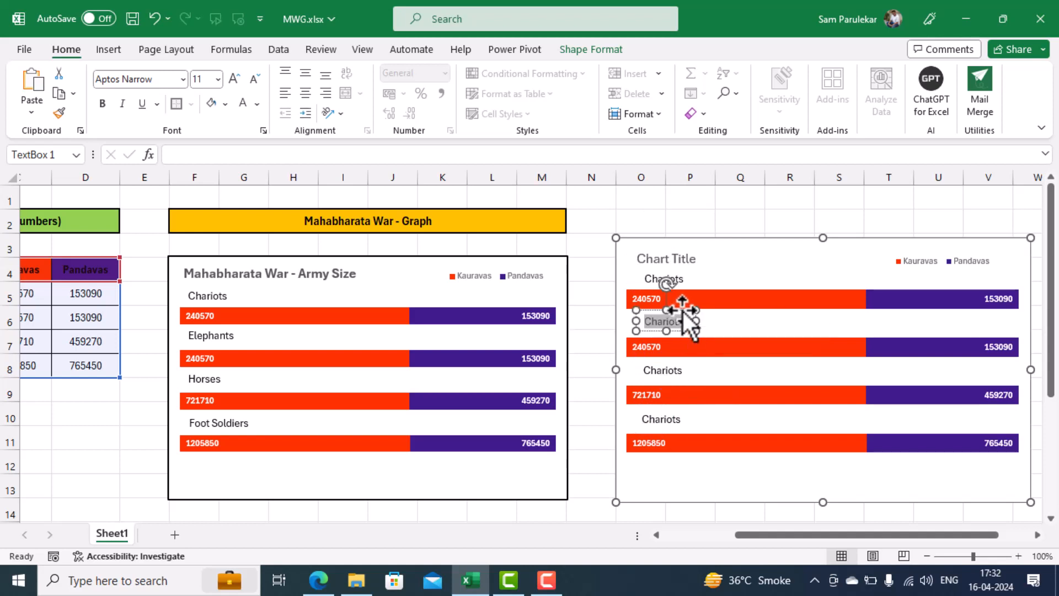
{"action": "left_click", "coordinate": [681, 311]}
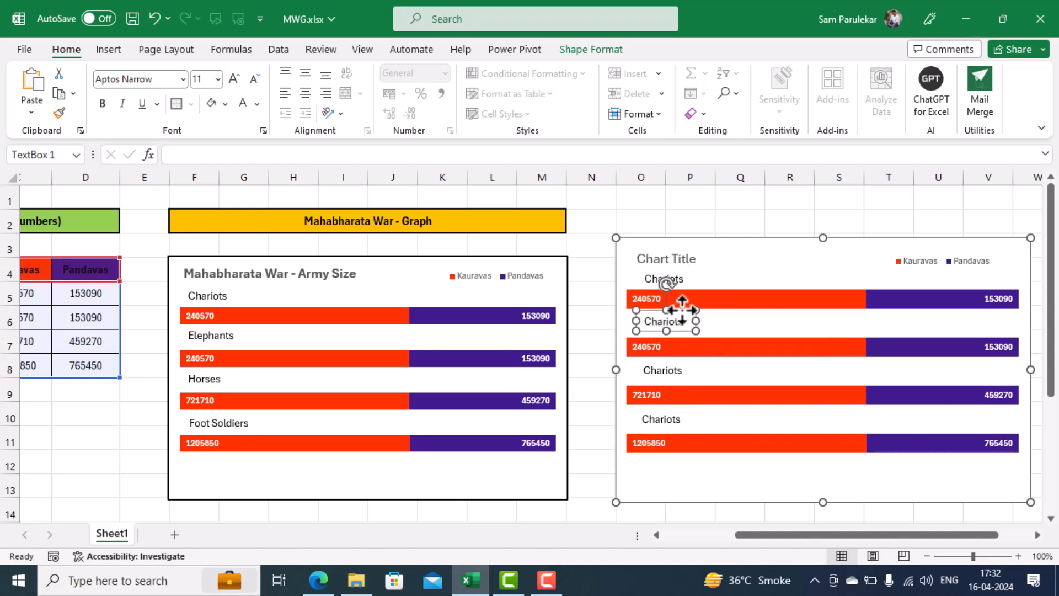
{"action": "left_click", "coordinate": [181, 152]}
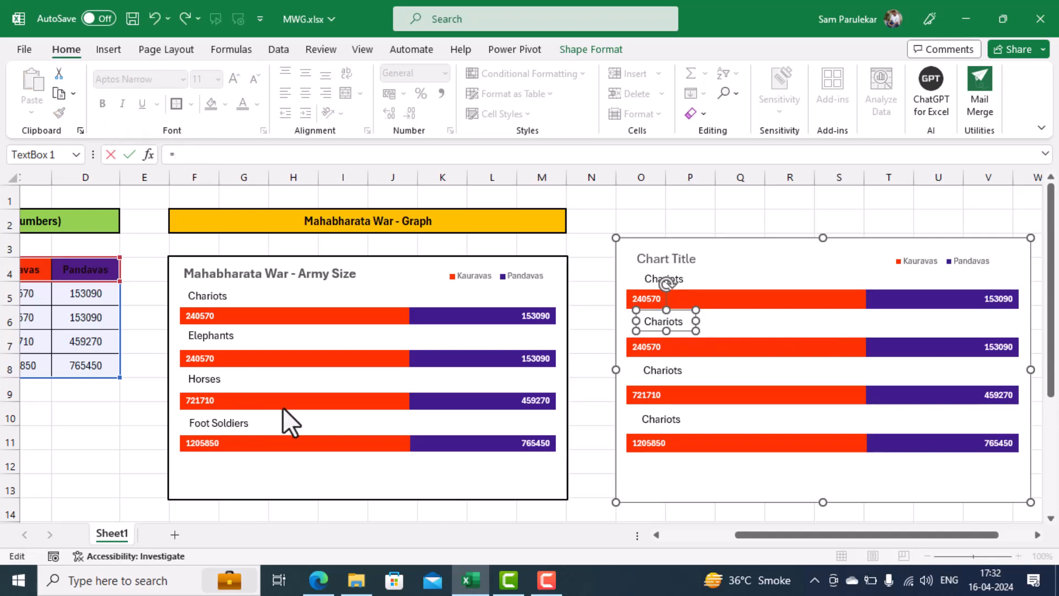
{"action": "left_click_drag", "start_coordinate": [753, 534], "coordinate": [679, 538]}
{"action": "left_click", "coordinate": [148, 324]}
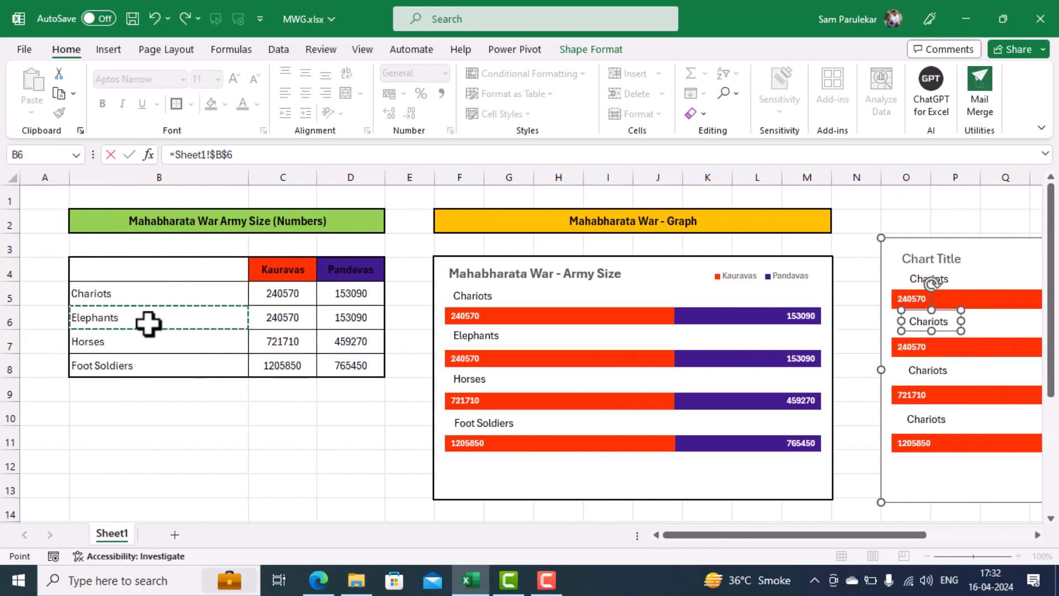
{"action": "left_click", "coordinate": [129, 155]}
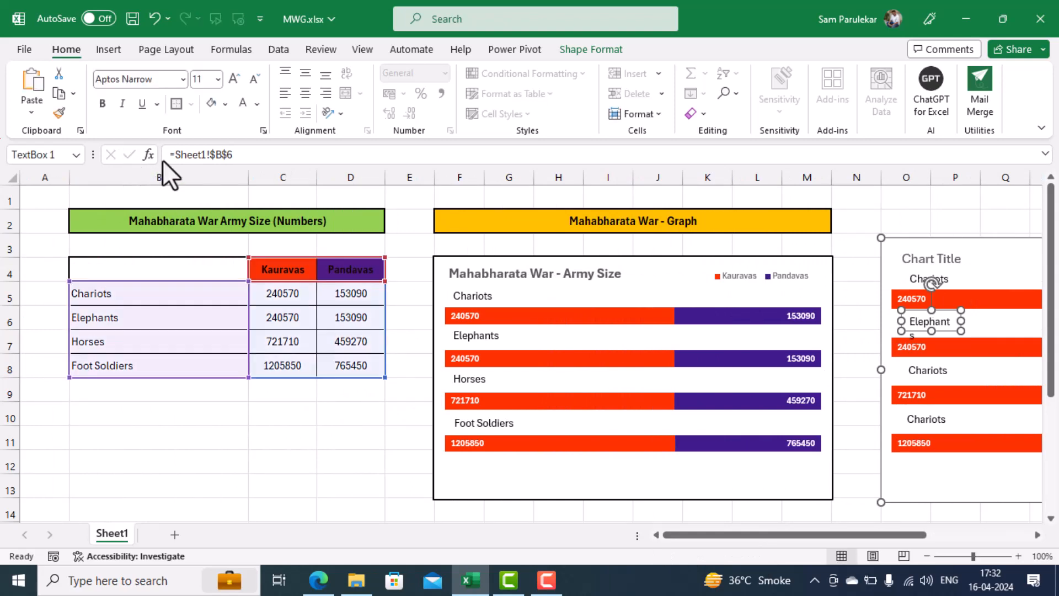
{"action": "left_click", "coordinate": [909, 334]}
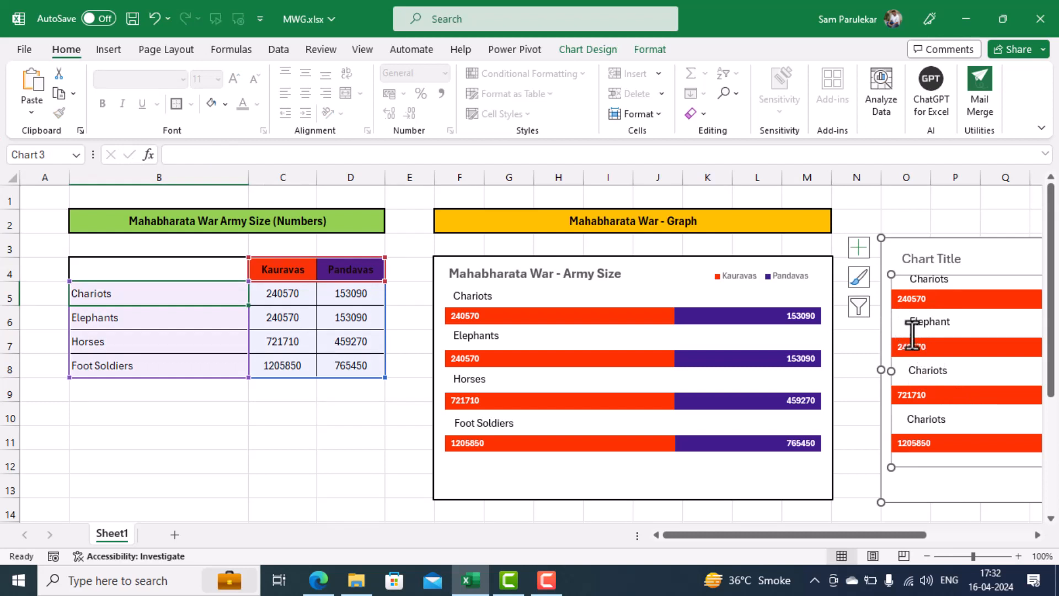
{"action": "left_click", "coordinate": [912, 334]}
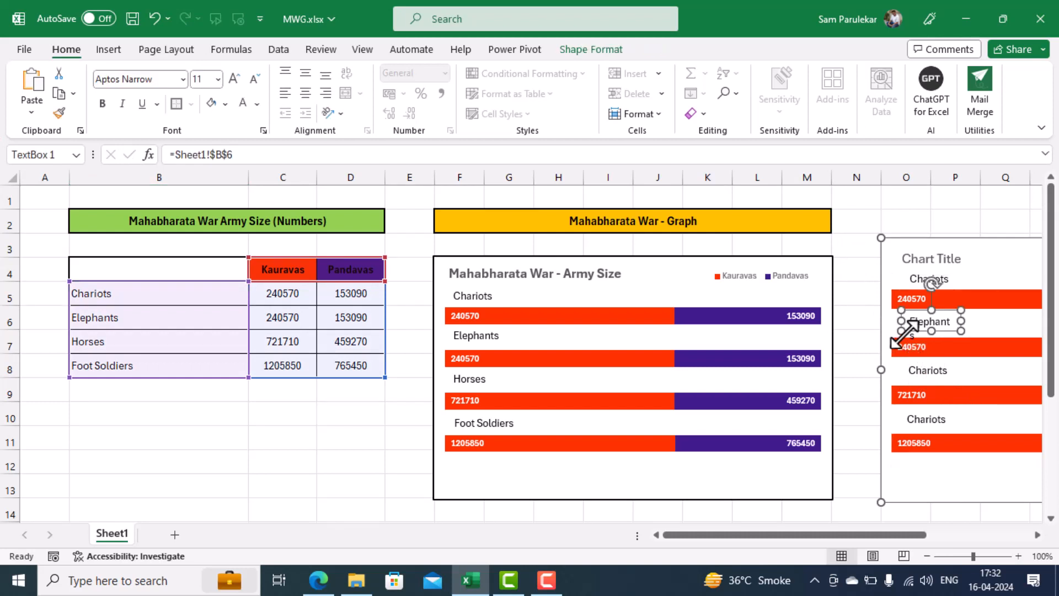
{"action": "left_click", "coordinate": [853, 337]}
{"action": "left_click", "coordinate": [916, 344]}
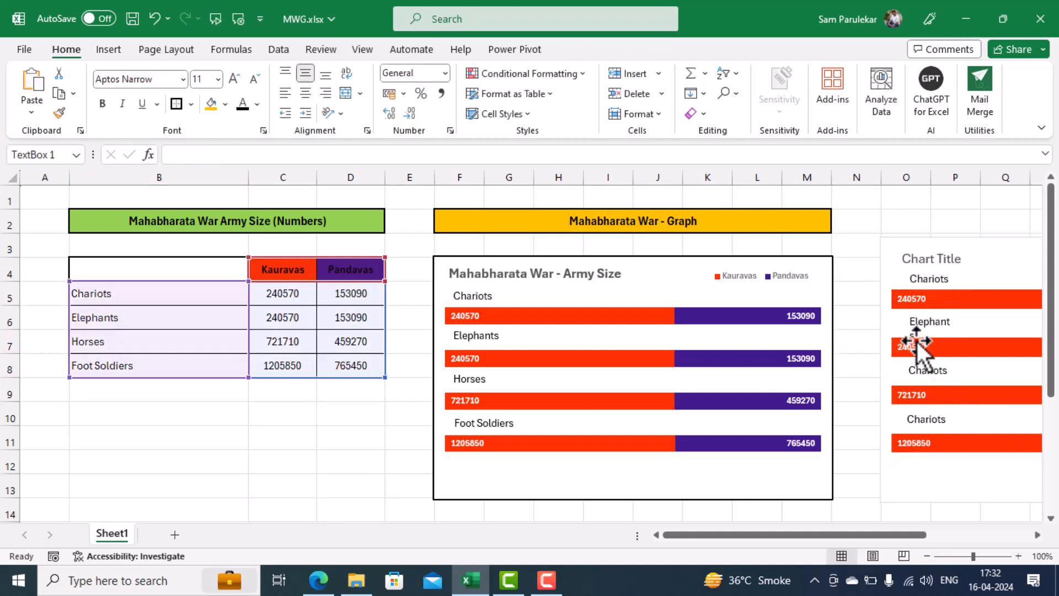
- Link the text box above the third bar to the Horses cell with the formula =Sheet1!$B$7
{"action": "double_click", "coordinate": [931, 368]}
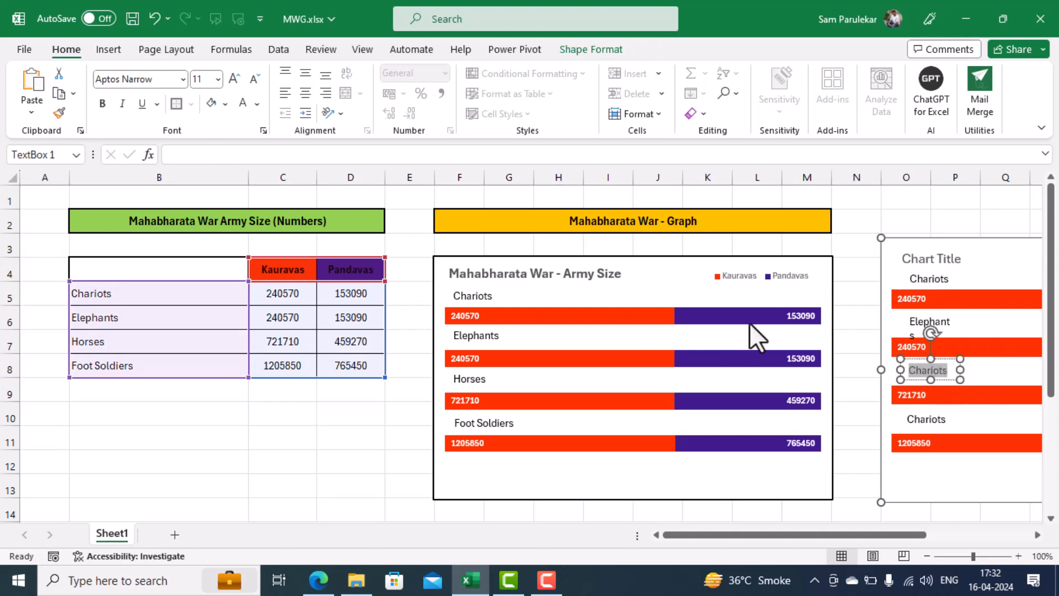
{"action": "left_click", "coordinate": [208, 150]}
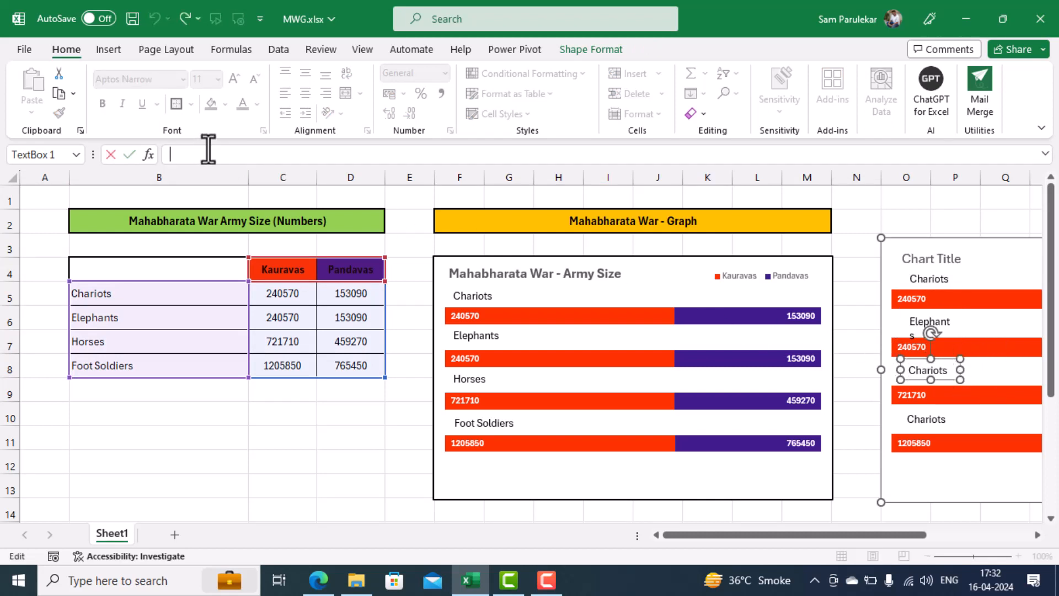
{"action": "type", "text": "="}
{"action": "left_click", "coordinate": [110, 341]}
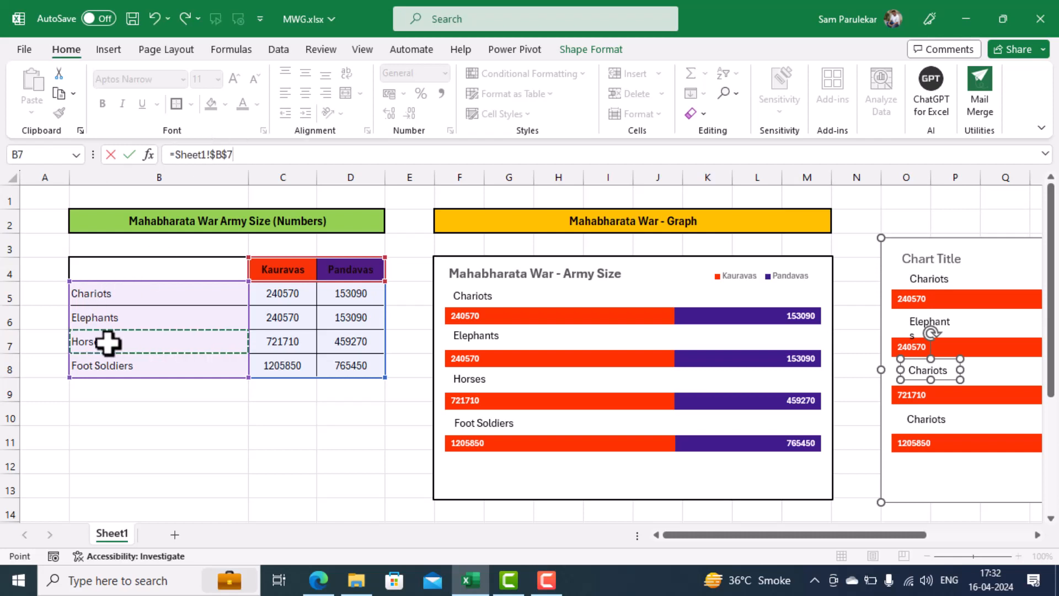
{"action": "left_click", "coordinate": [130, 155]}
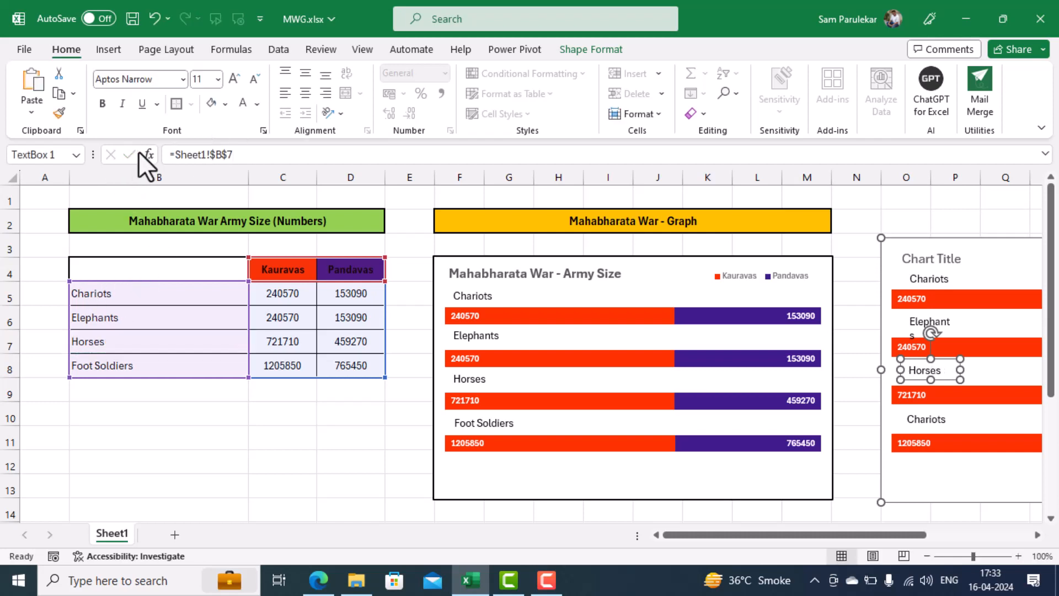
- Link the text box above the fourth bar to the Foot Soldiers cell with the formula =Sheet1!$B$8
{"action": "left_click", "coordinate": [940, 430]}
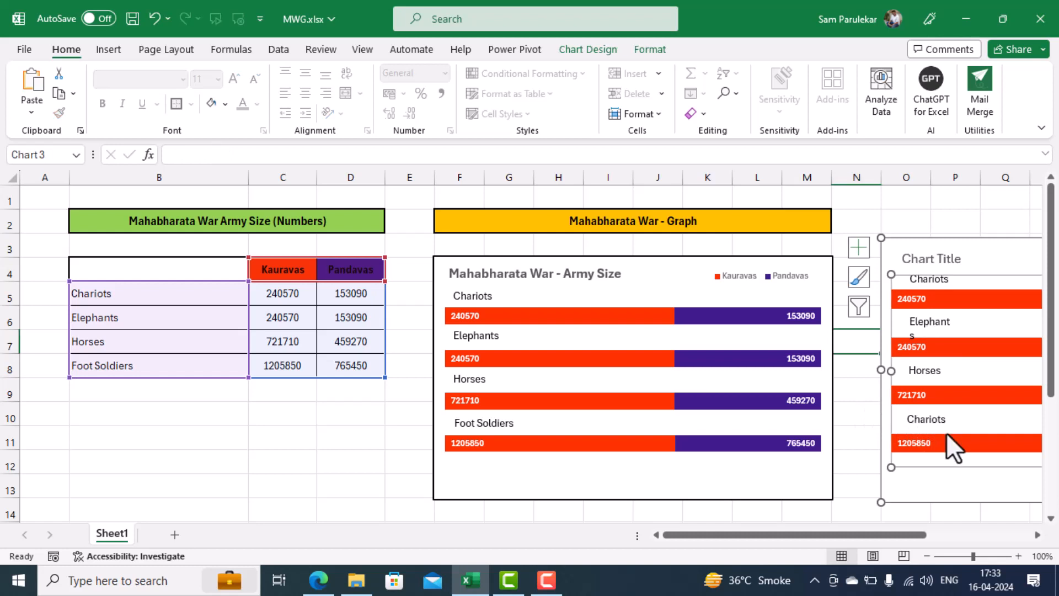
{"action": "left_click", "coordinate": [932, 424]}
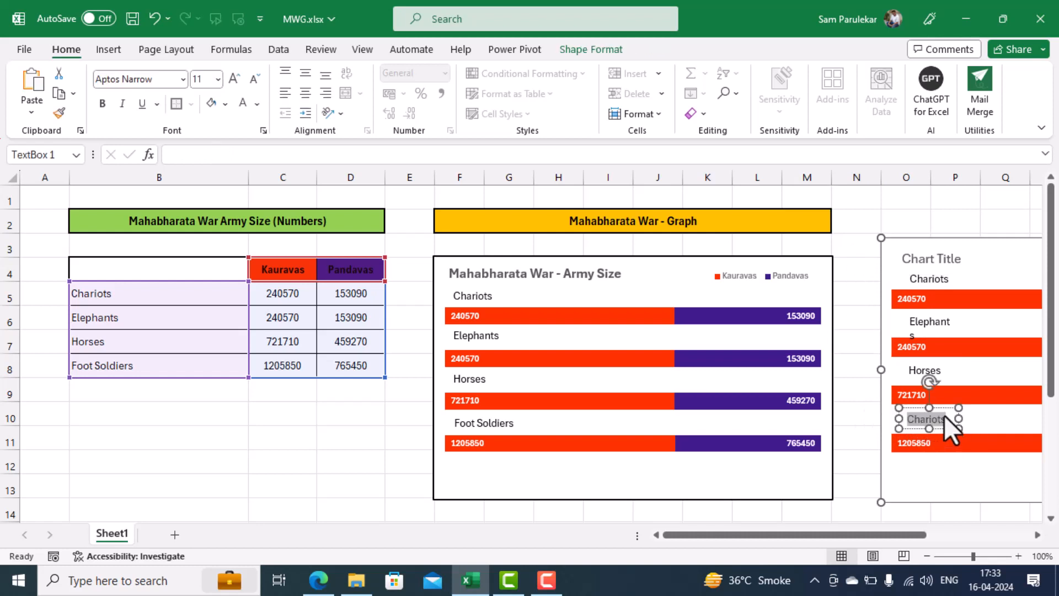
{"action": "left_click", "coordinate": [180, 154]}
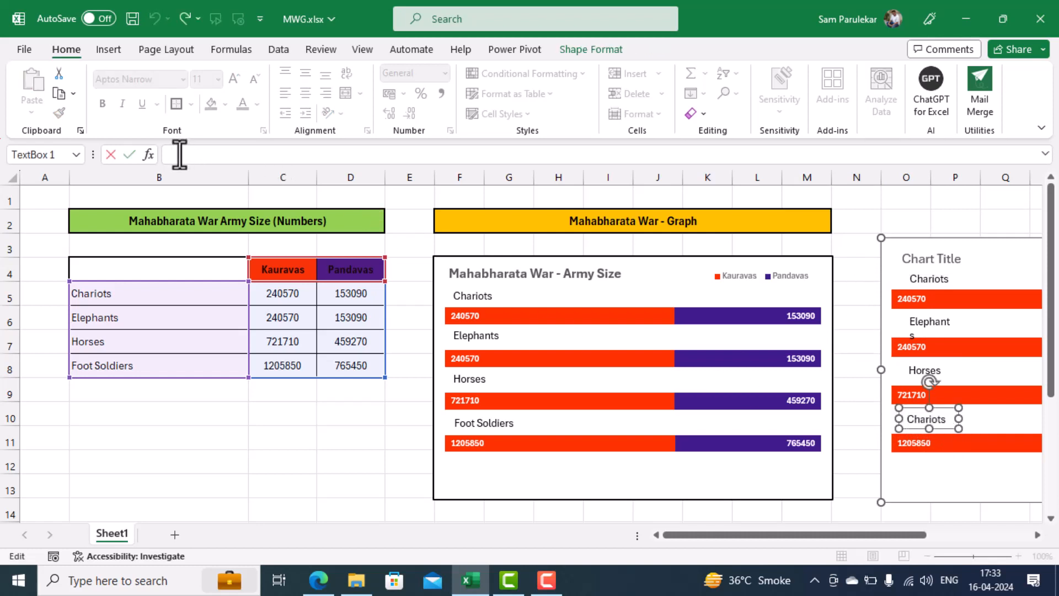
{"action": "type", "text": "="}
{"action": "left_click", "coordinate": [113, 365]}
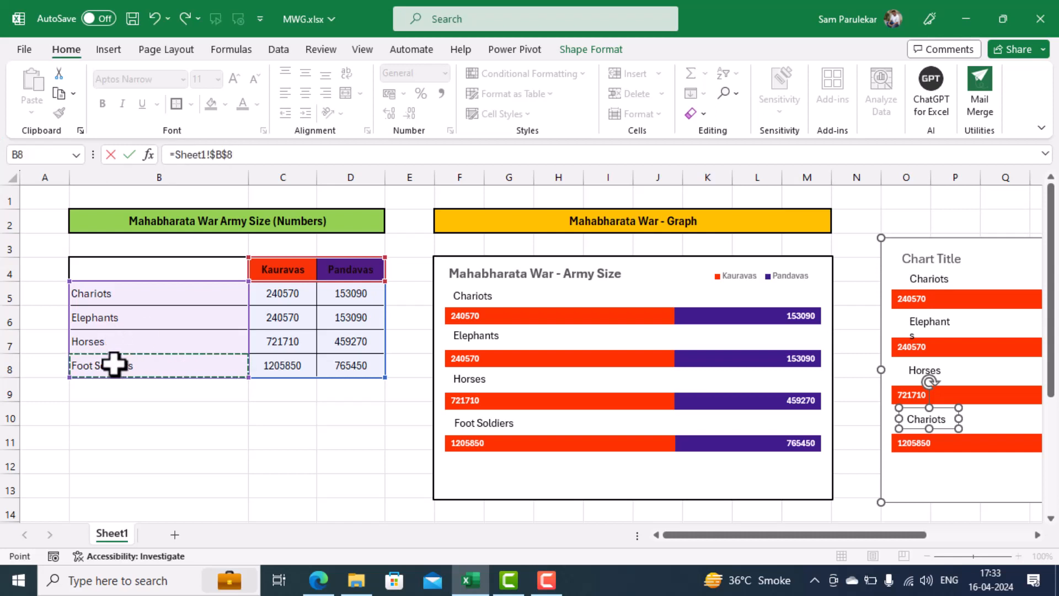
{"action": "key", "text": "Return"}
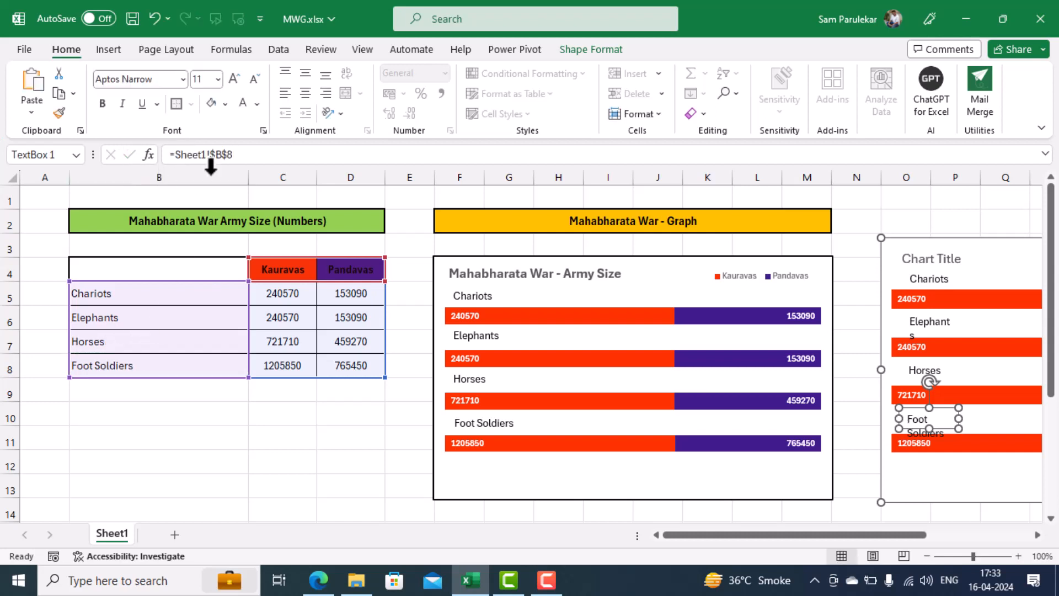
- Widen the Foot Soldiers and Elephants text boxes so that each label fits on a single line
{"action": "left_click_drag", "start_coordinate": [958, 418], "coordinate": [1003, 421]}
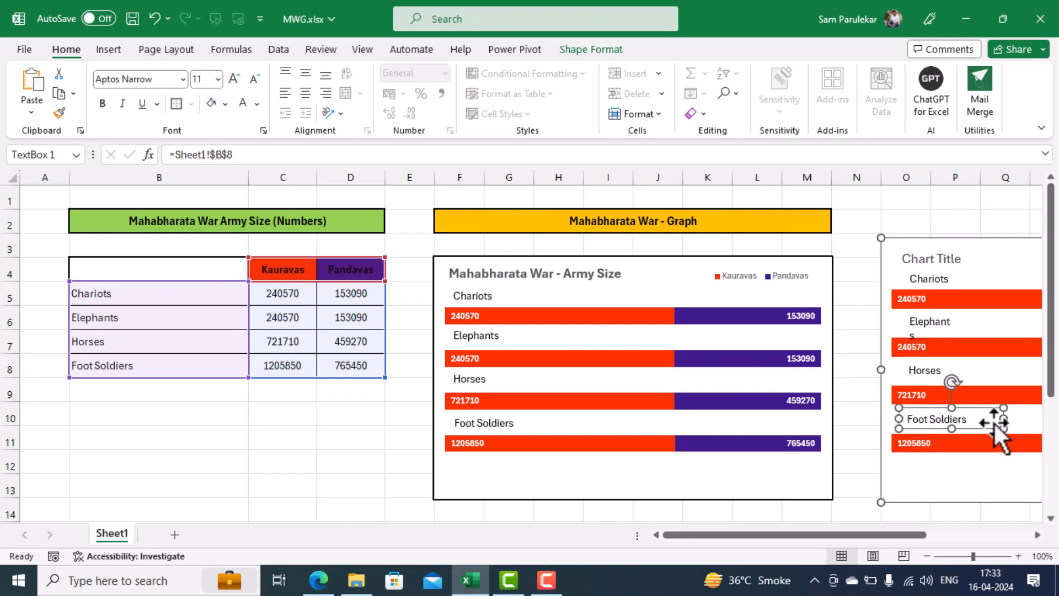
{"action": "left_click_drag", "start_coordinate": [1001, 418], "coordinate": [1009, 418]}
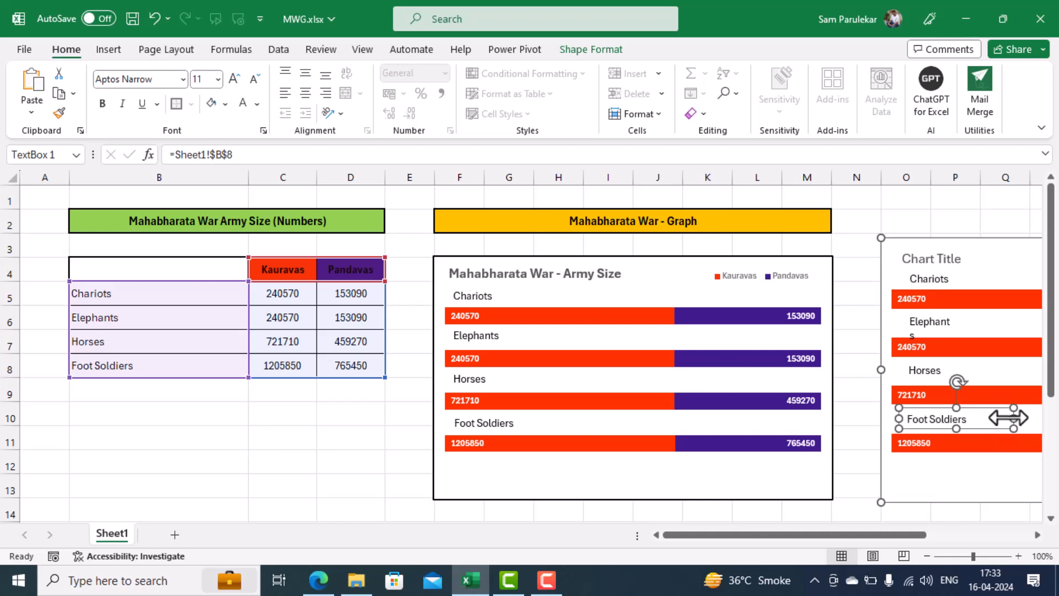
{"action": "left_click", "coordinate": [920, 279]}
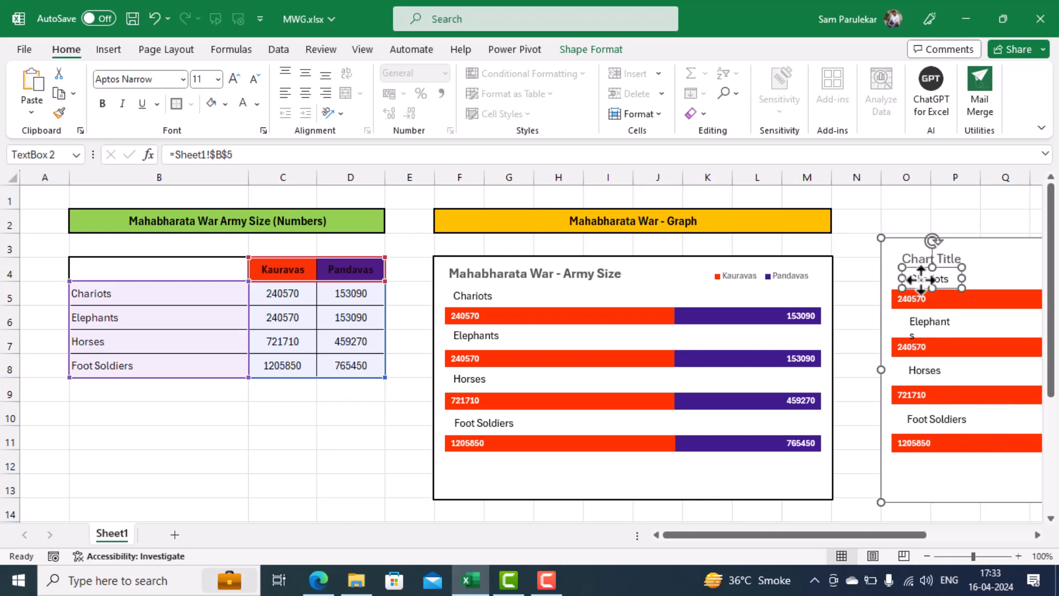
{"action": "left_click", "coordinate": [927, 321]}
{"action": "left_click_drag", "start_coordinate": [961, 320], "coordinate": [977, 320]}
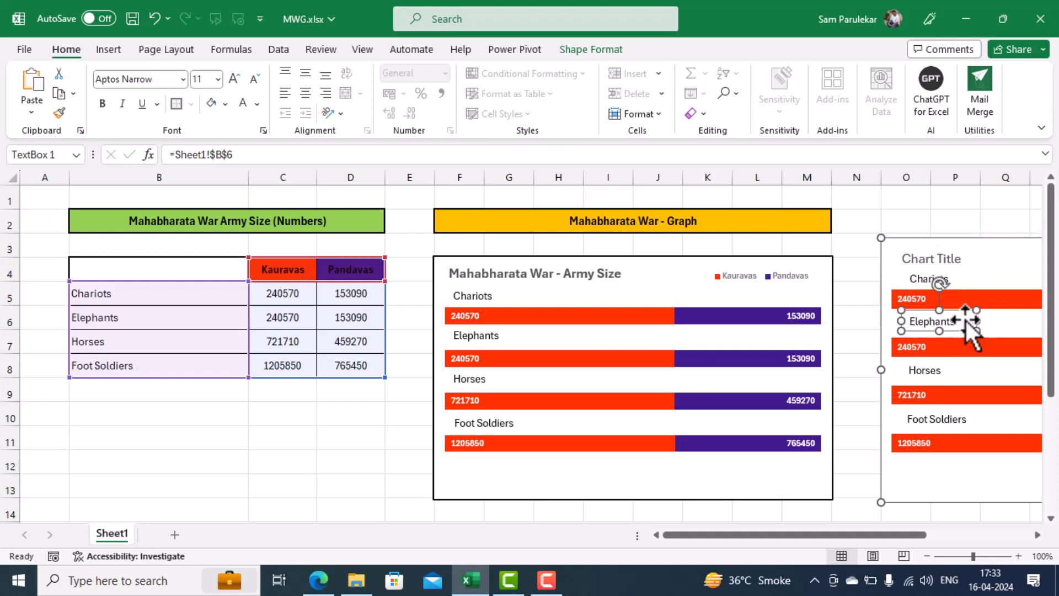
- Align the left edges of the Chariots, Elephants, Horses and Foot Soldiers text boxes in the new chart
{"action": "left_click", "coordinate": [920, 279], "text": "ctrl"}
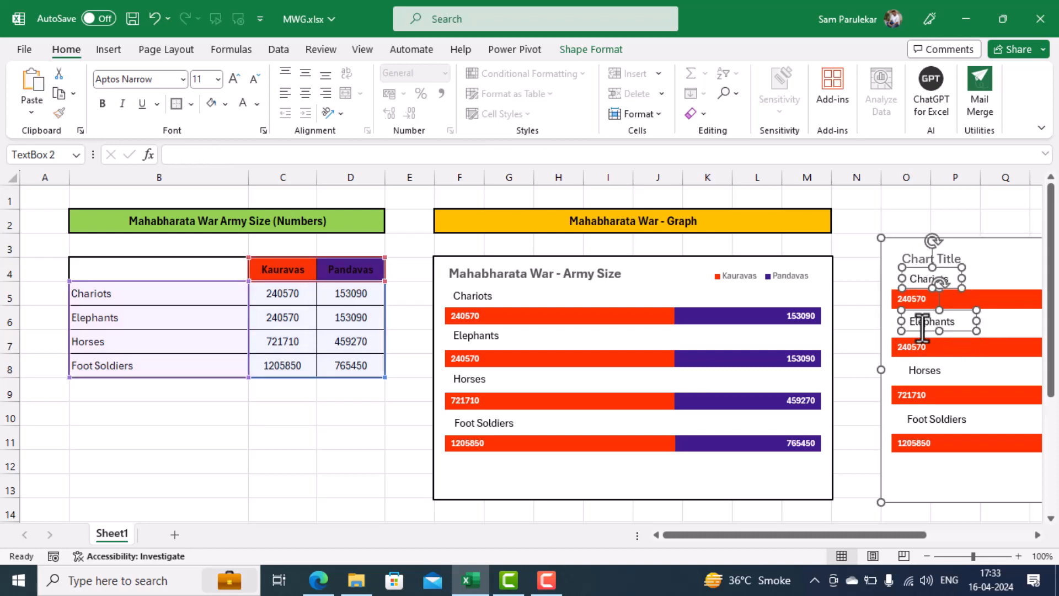
{"action": "left_click", "coordinate": [916, 369], "text": "ctrl"}
{"action": "left_click", "coordinate": [913, 420], "text": "ctrl"}
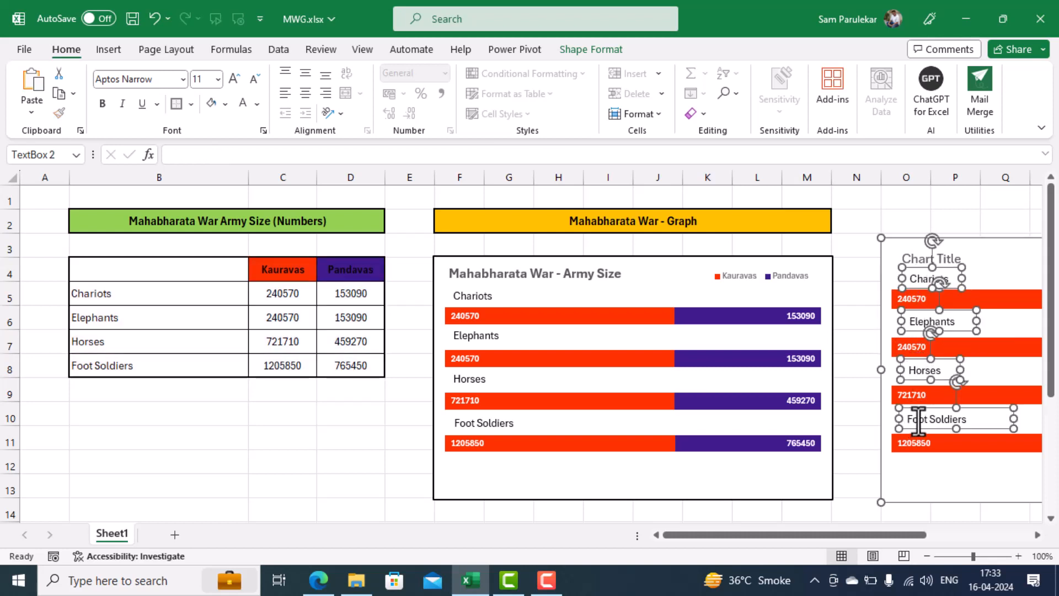
{"action": "left_click", "coordinate": [577, 49]}
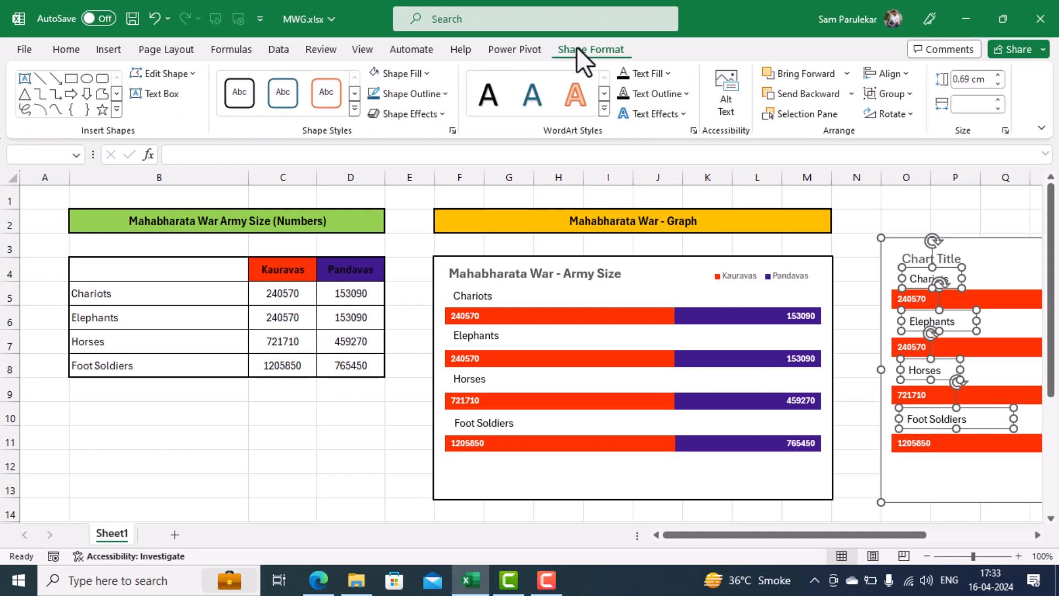
{"action": "left_click", "coordinate": [906, 74]}
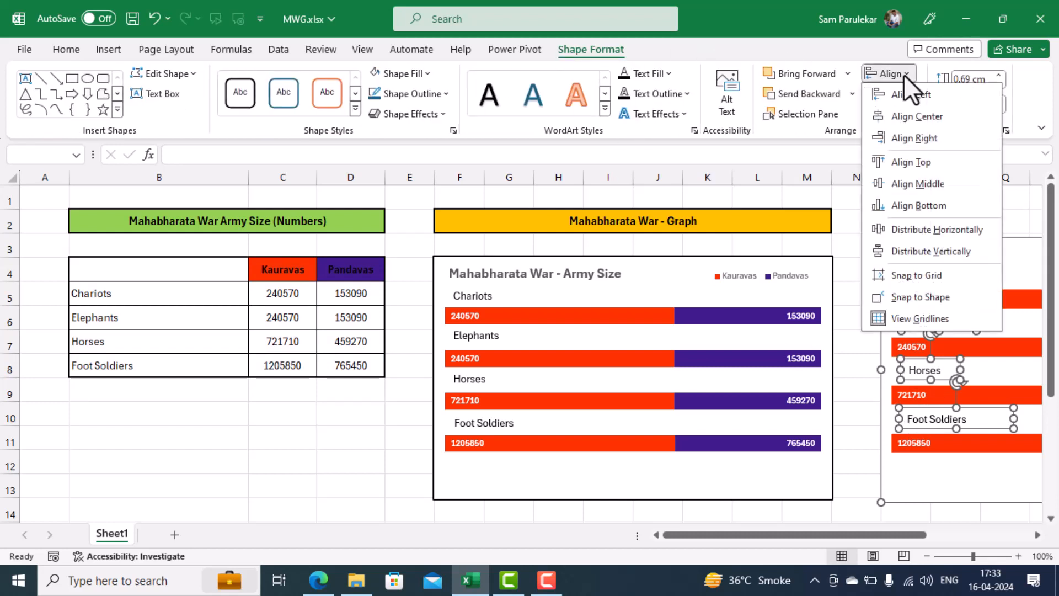
{"action": "key", "text": "Escape"}
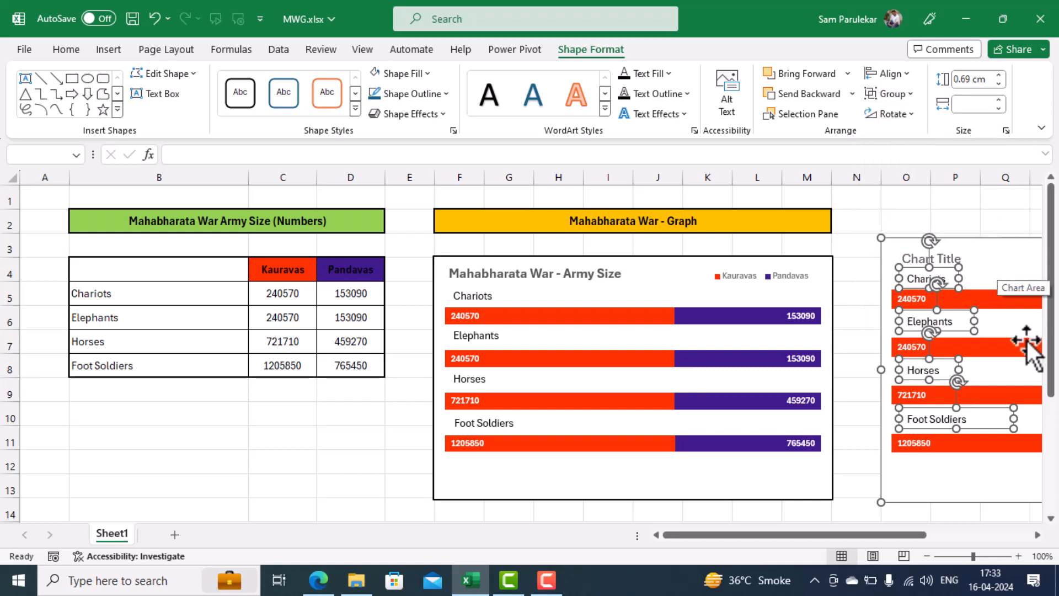
- Replace the placeholder title of the new chart with "Mahabharata War - Army Size"
{"action": "left_click_drag", "start_coordinate": [890, 536], "coordinate": [985, 535]}
{"action": "left_click", "coordinate": [610, 255]}
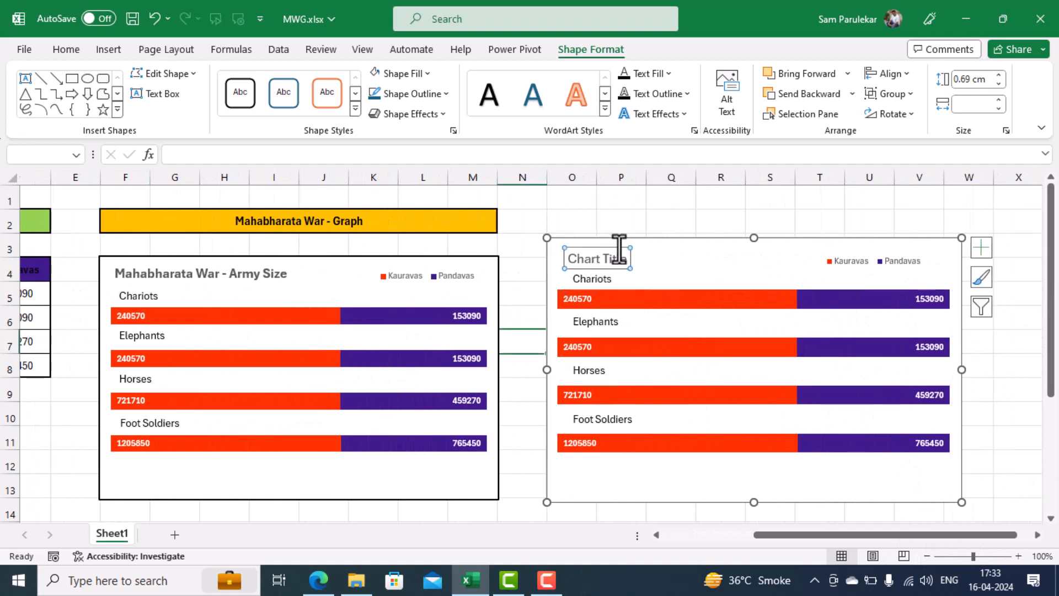
{"action": "double_click", "coordinate": [577, 259]}
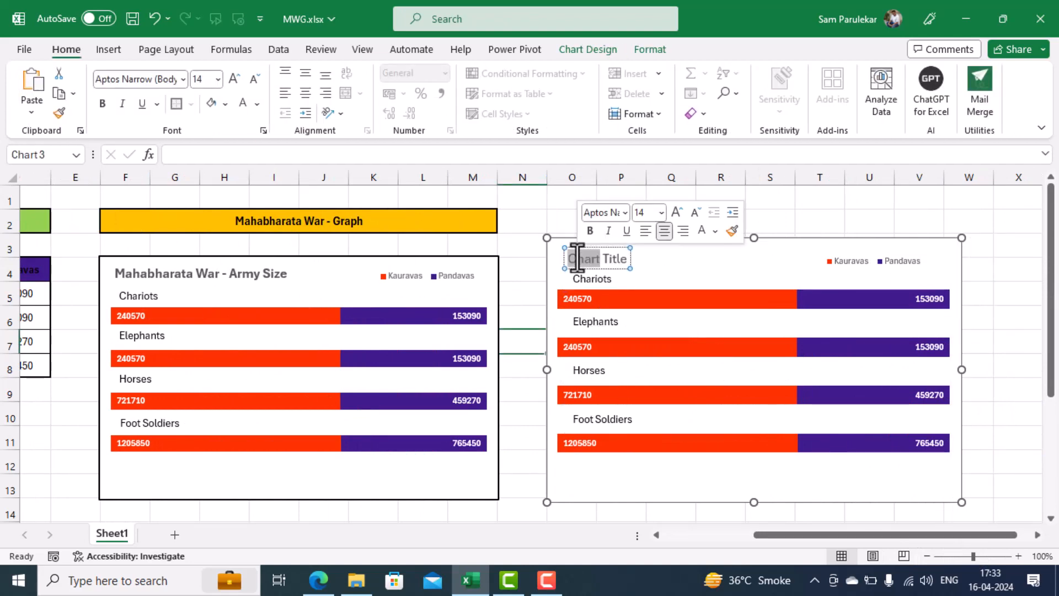
{"action": "key", "text": "ctrl+a"}
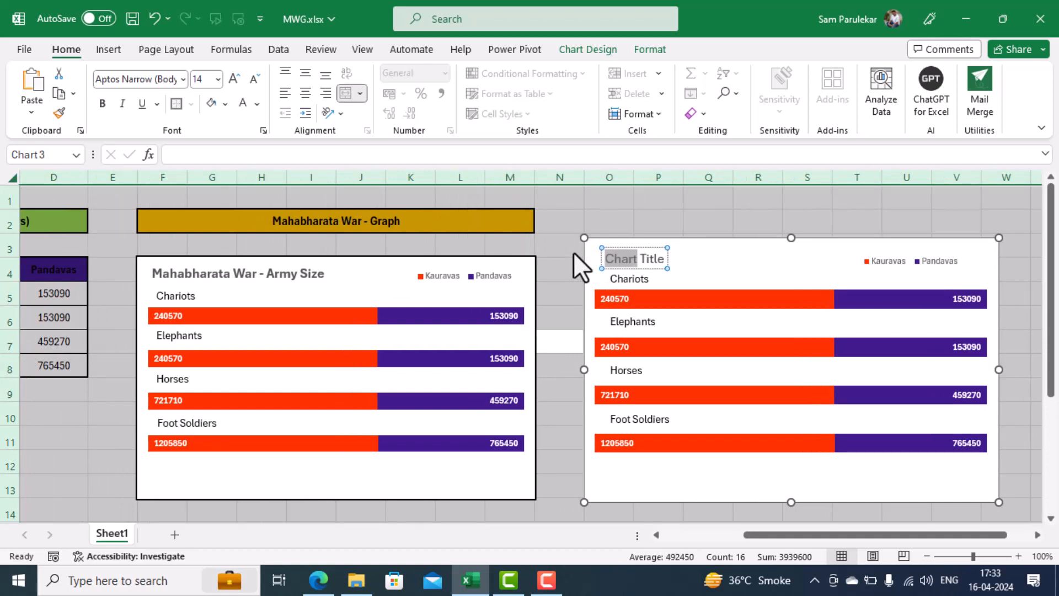
{"action": "type", "text": "Ma"}
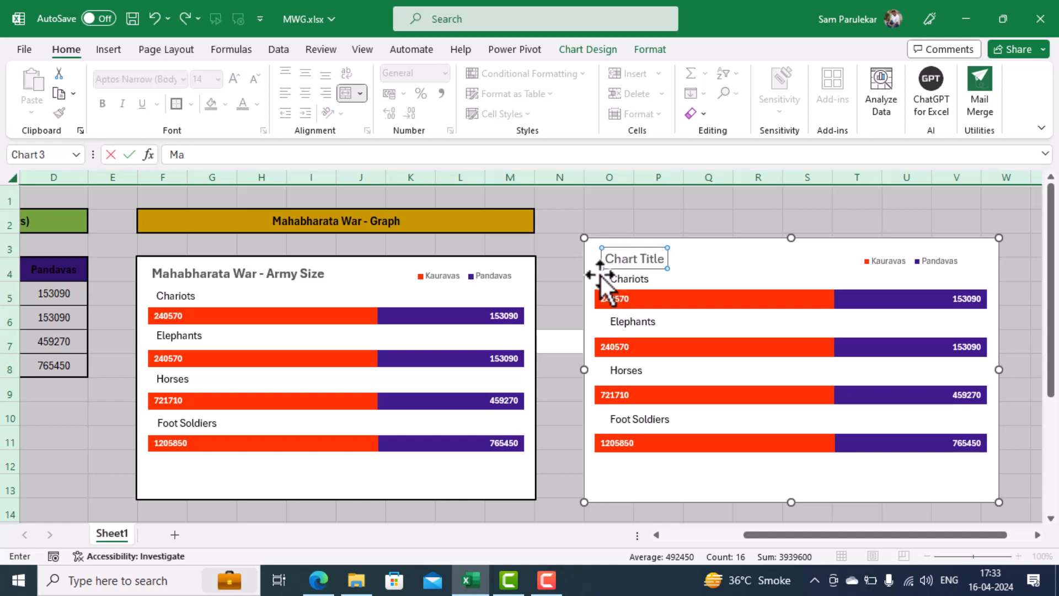
{"action": "double_click", "coordinate": [615, 259]}
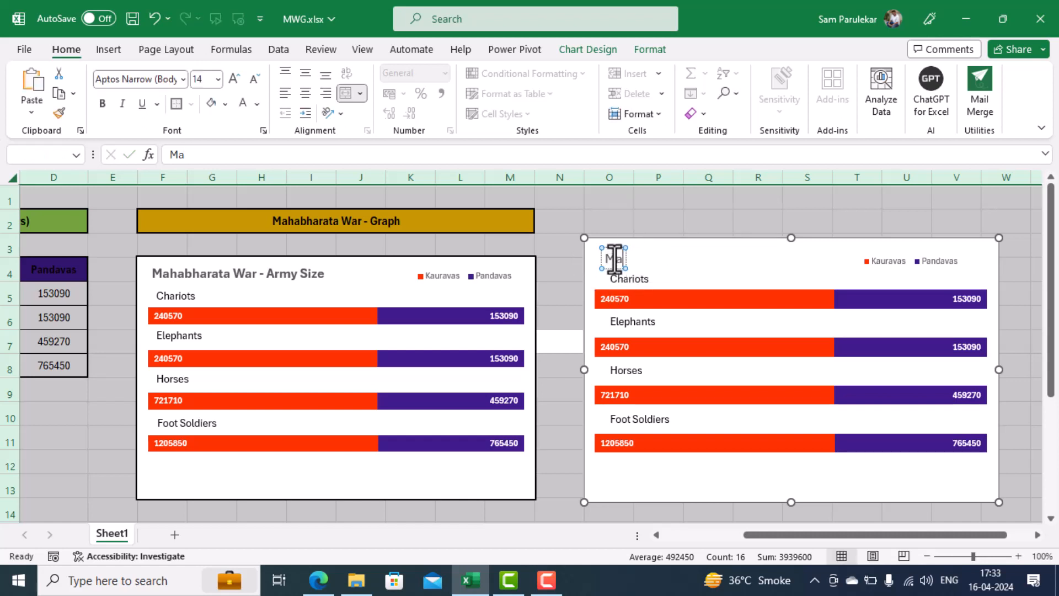
{"action": "type", "text": "habharata War - Amrm"}
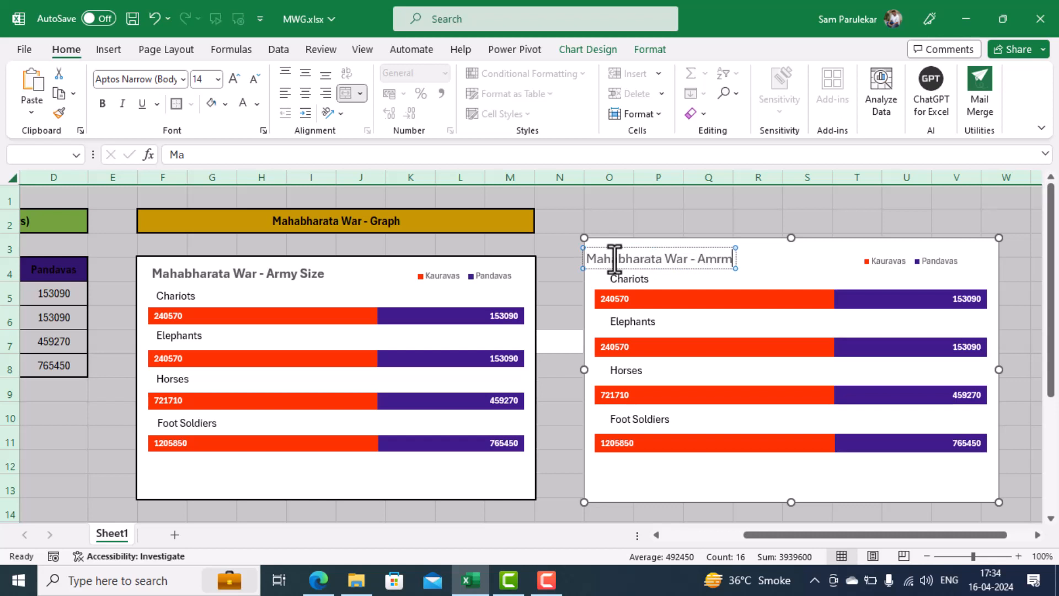
{"action": "key", "text": "BackSpace"}
{"action": "key", "text": "BackSpace"}
{"action": "key", "text": "BackSpace"}
{"action": "key", "text": "BackSpace"}
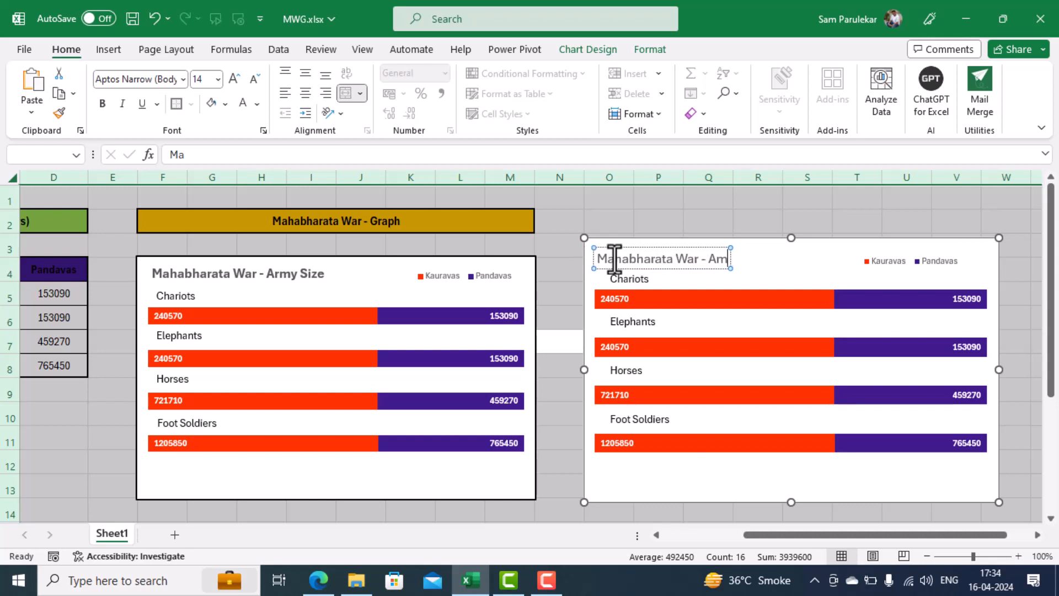
{"action": "type", "text": "rmy"}
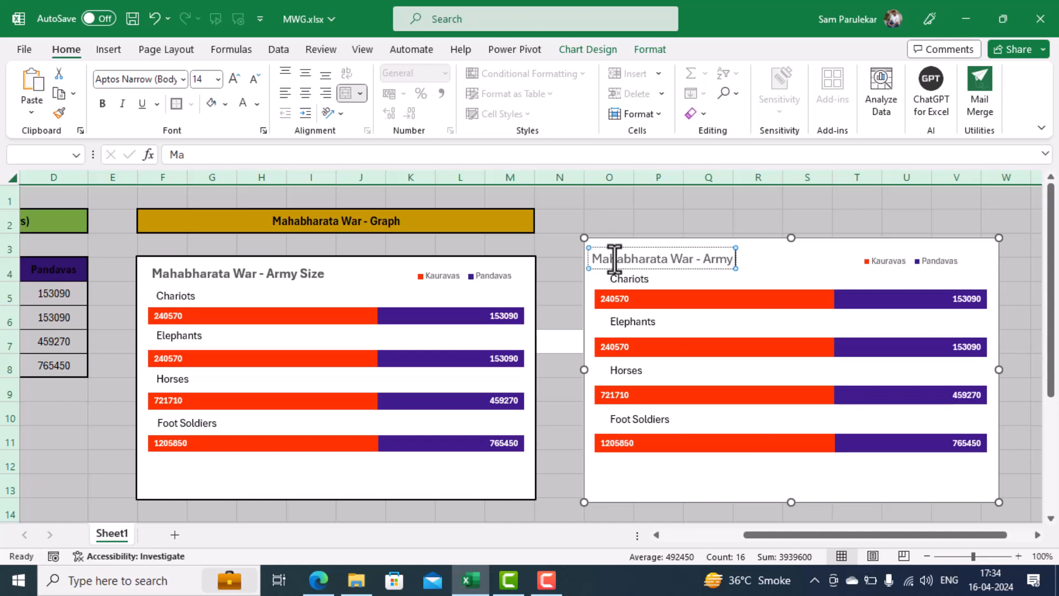
{"action": "type", "text": " Size"}
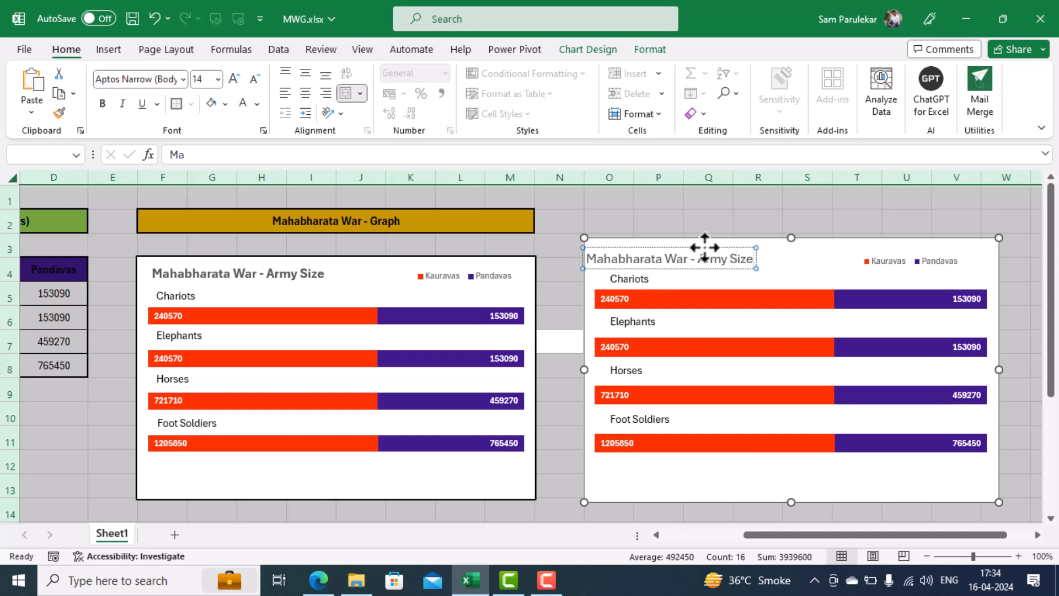
- Move the chart title in line with the left end of the bars and make it bold at 16 pt
{"action": "mouse_move", "coordinate": [705, 247]}
{"action": "left_mouse_down"}
{"action": "mouse_move", "coordinate": [740, 246]}
{"action": "mouse_move", "coordinate": [700, 247]}
{"action": "left_mouse_up"}
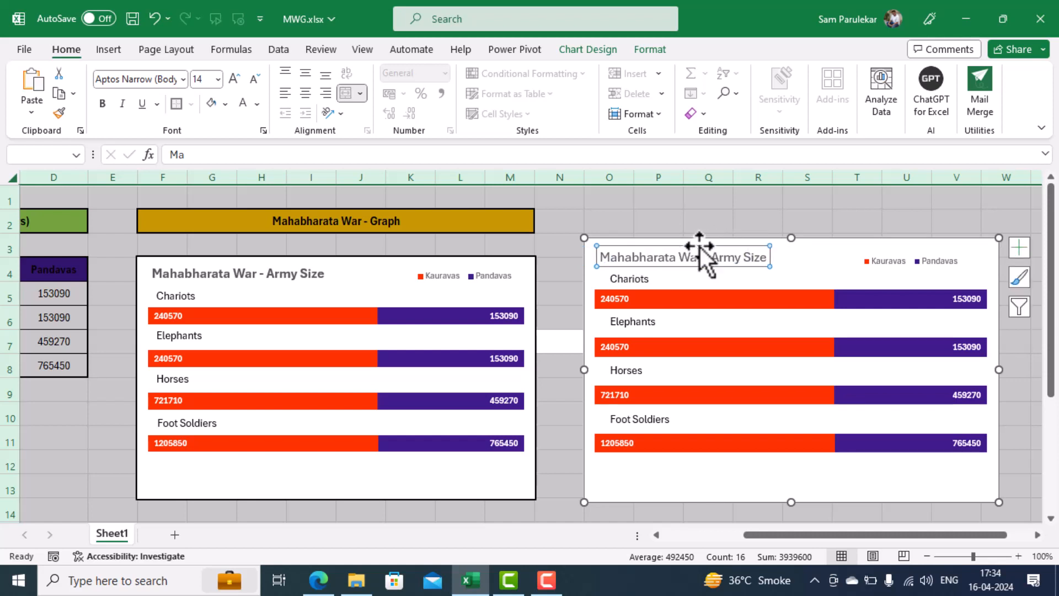
{"action": "left_click", "coordinate": [102, 103]}
{"action": "left_click", "coordinate": [234, 78]}
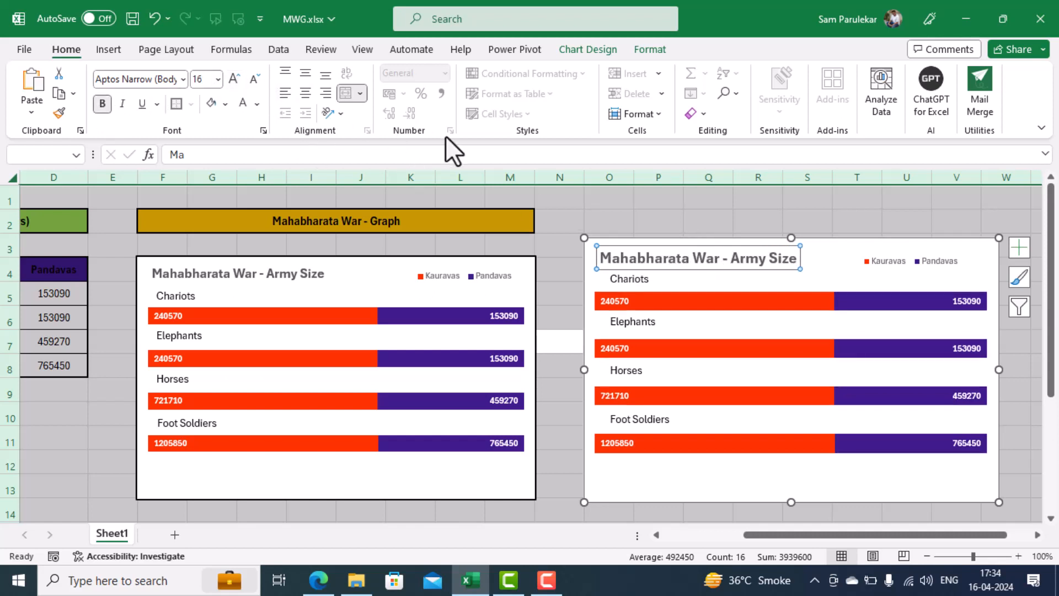
{"action": "left_click", "coordinate": [790, 218]}
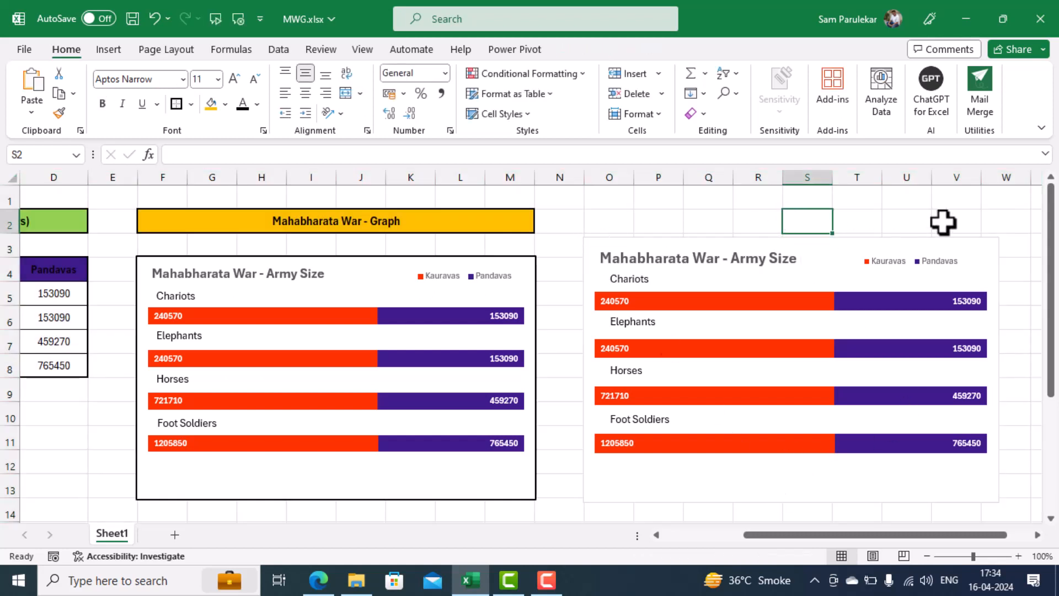
- Give the new chart's area a solid line border with a width of 1 pt
{"action": "left_click", "coordinate": [678, 237]}
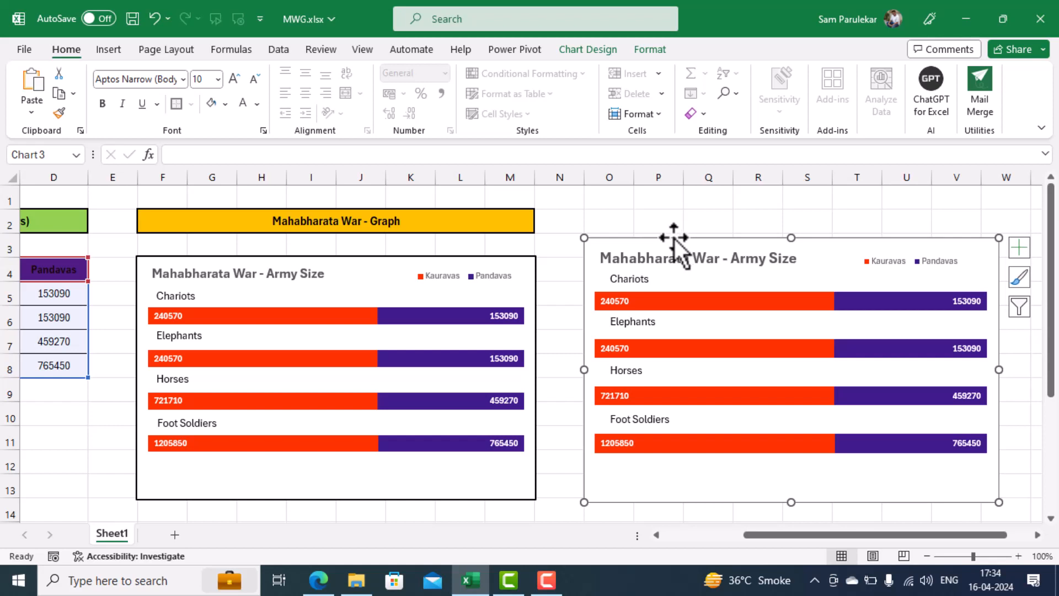
{"action": "right_click", "coordinate": [674, 238]}
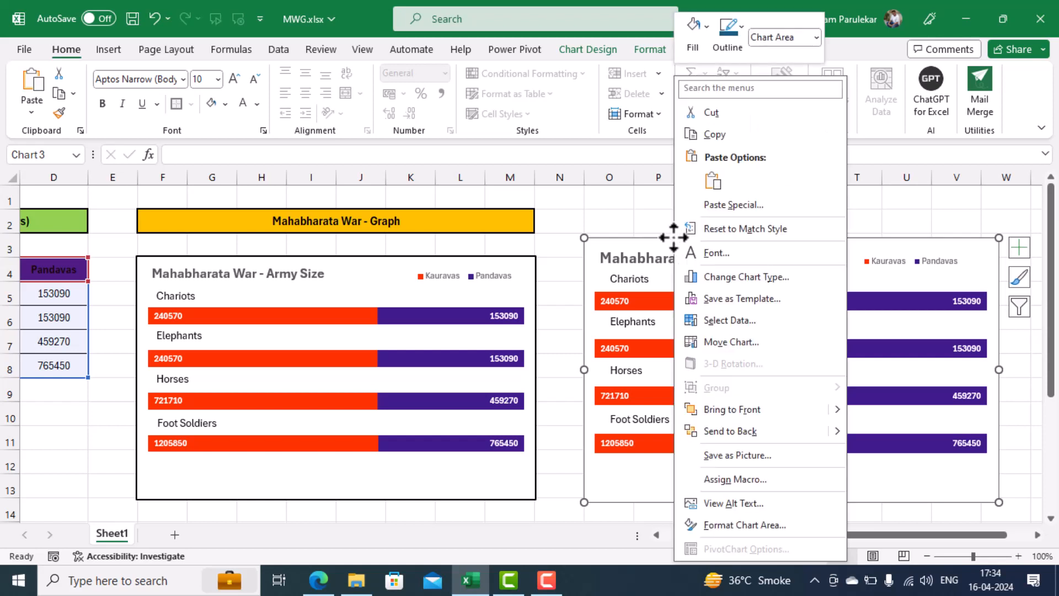
{"action": "left_click", "coordinate": [772, 524]}
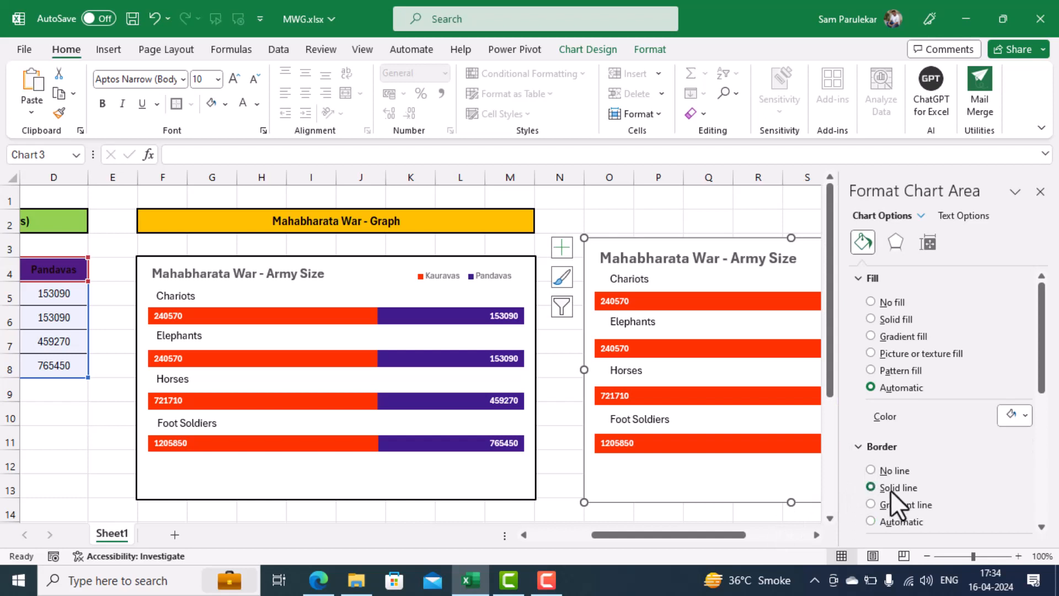
{"action": "scroll", "coordinate": [971, 478], "scroll_direction": "down", "scroll_amount": 2}
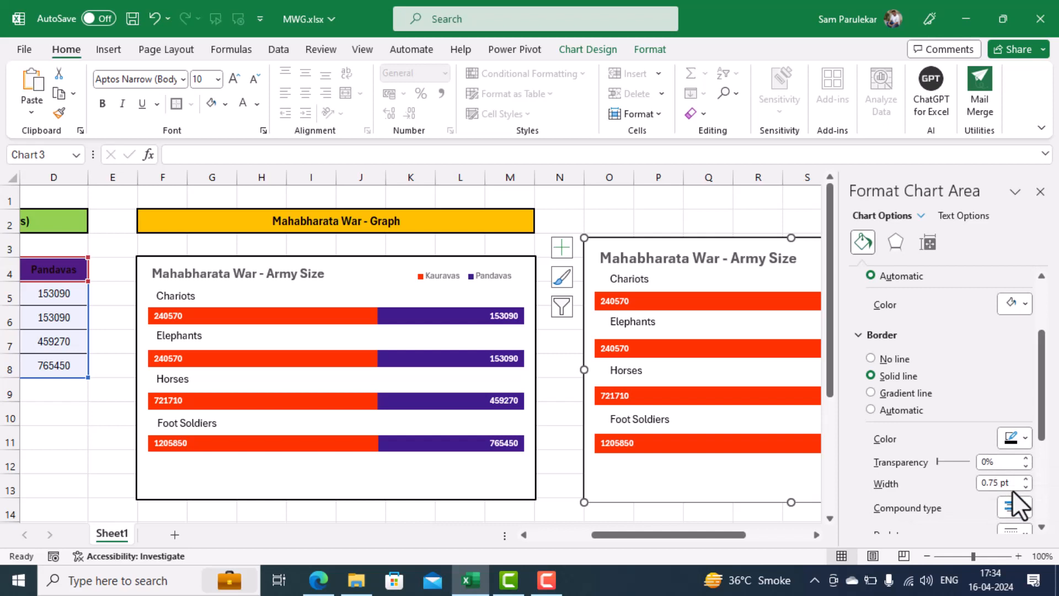
{"action": "left_click", "coordinate": [1026, 479]}
{"action": "left_click", "coordinate": [568, 463]}
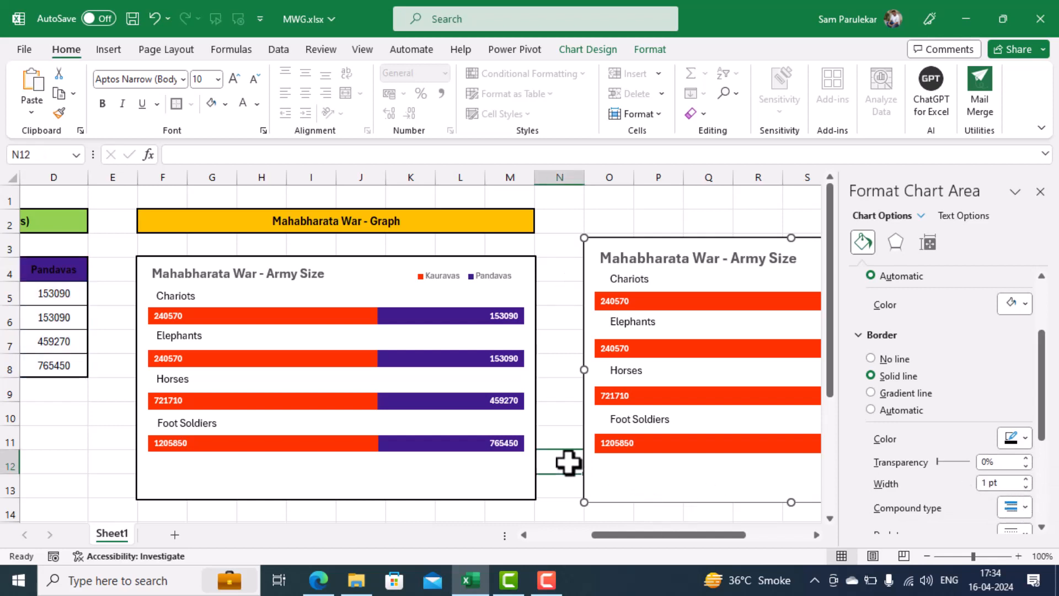
{"action": "left_click", "coordinate": [1040, 191]}
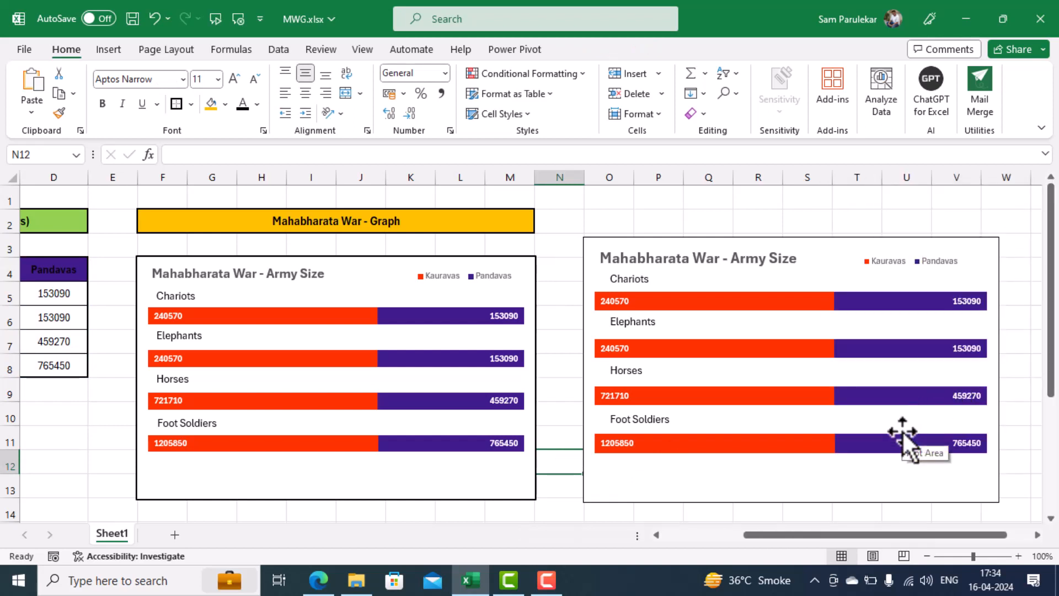
{"action": "mouse_move", "coordinate": [768, 539]}
{"action": "left_mouse_down"}
{"action": "mouse_move", "coordinate": [727, 536]}
{"action": "mouse_move", "coordinate": [762, 538]}
{"action": "left_mouse_up"}
{"action": "left_click", "coordinate": [549, 523]}
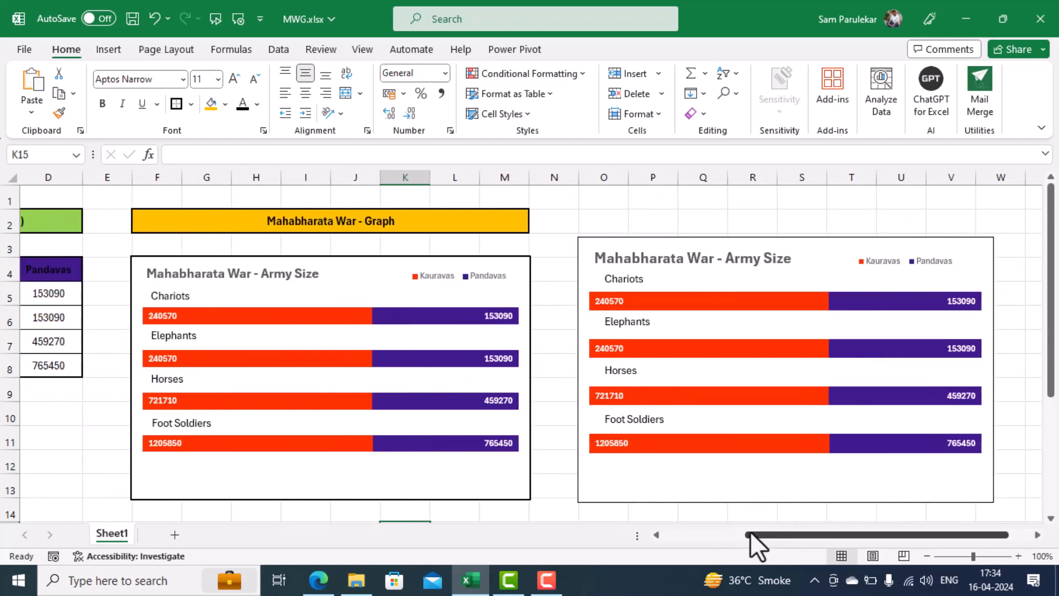
{"action": "mouse_move", "coordinate": [546, 579]}
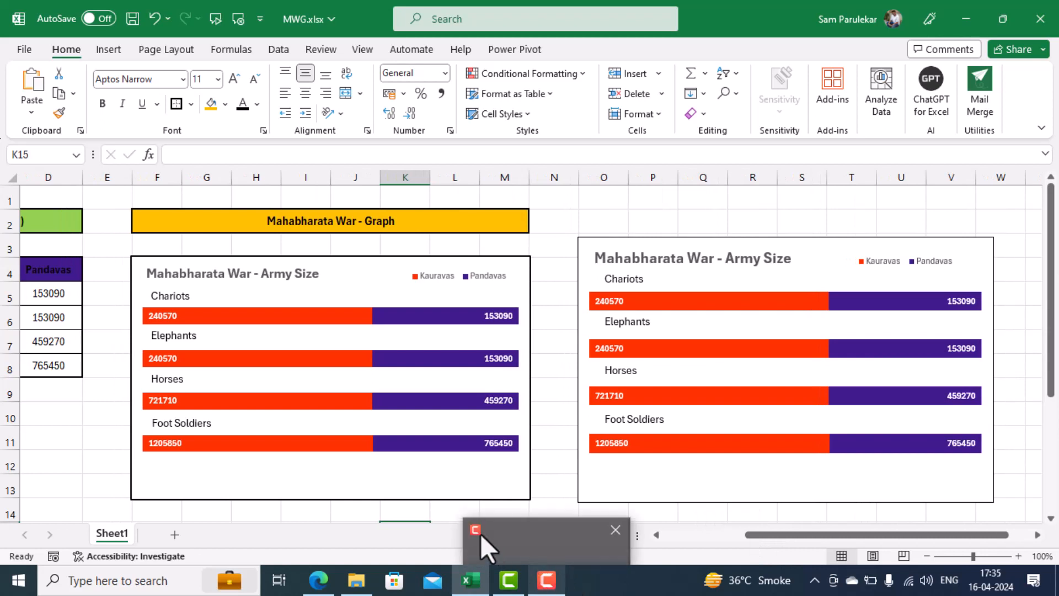
{"action": "left_click", "coordinate": [359, 513]}
{"action": "left_click", "coordinate": [393, 514]}
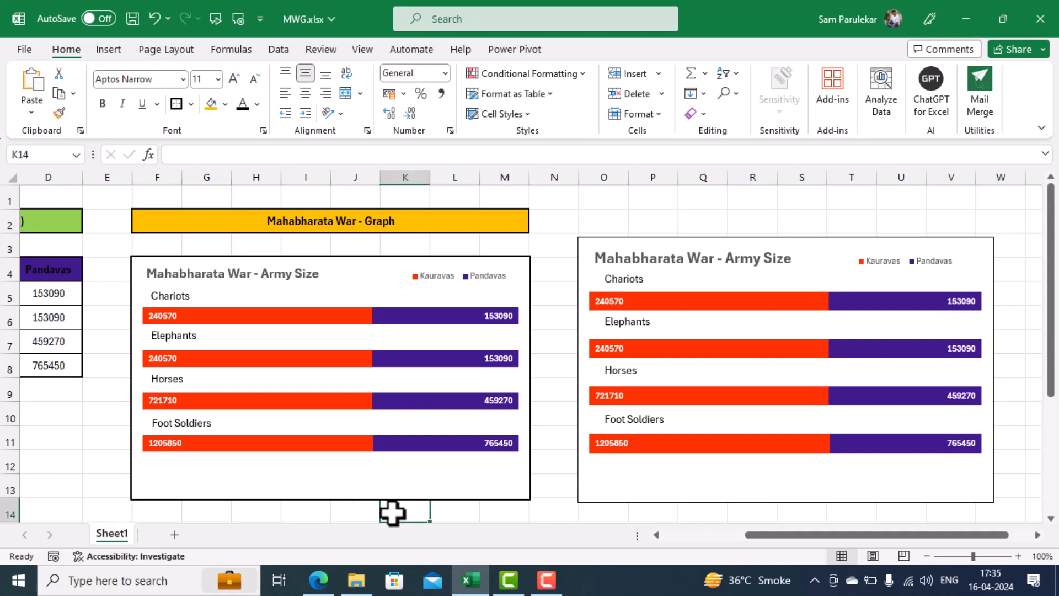